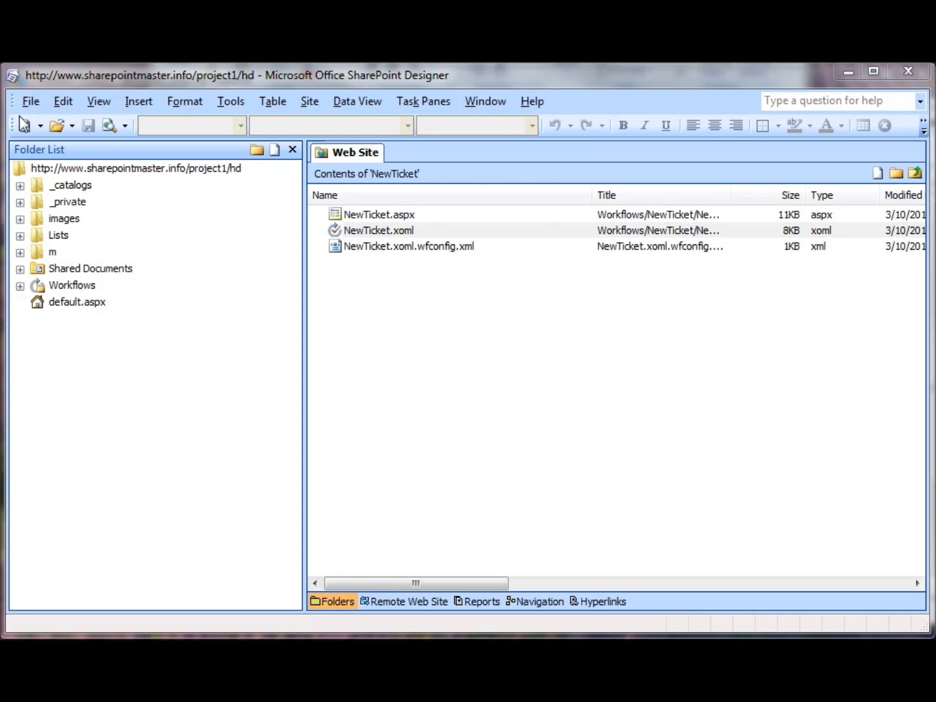
- Reopen the recent project1/hd site and open NewTicket.xoml from the Workflows > NewTicket folder
left_click(32, 103)
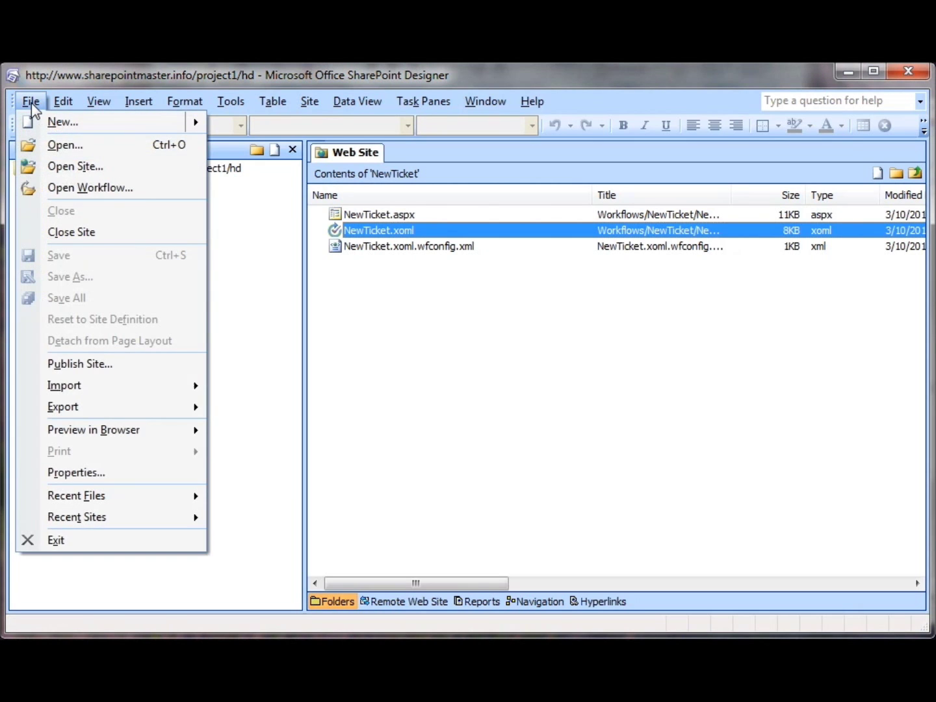
mouse_move(84, 520)
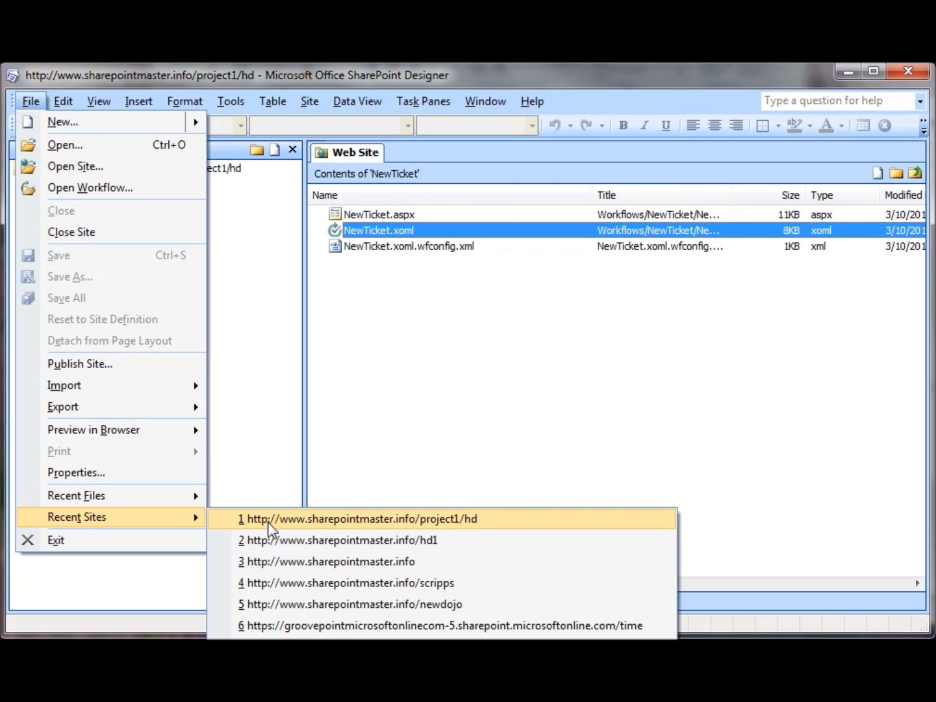
left_click(268, 427)
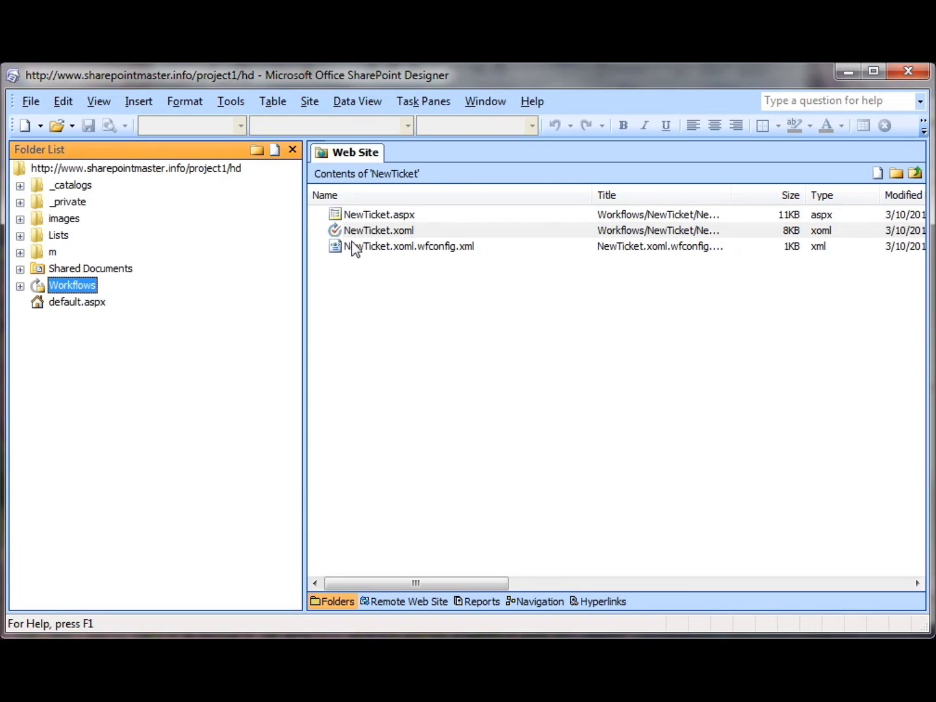
double_click(61, 287)
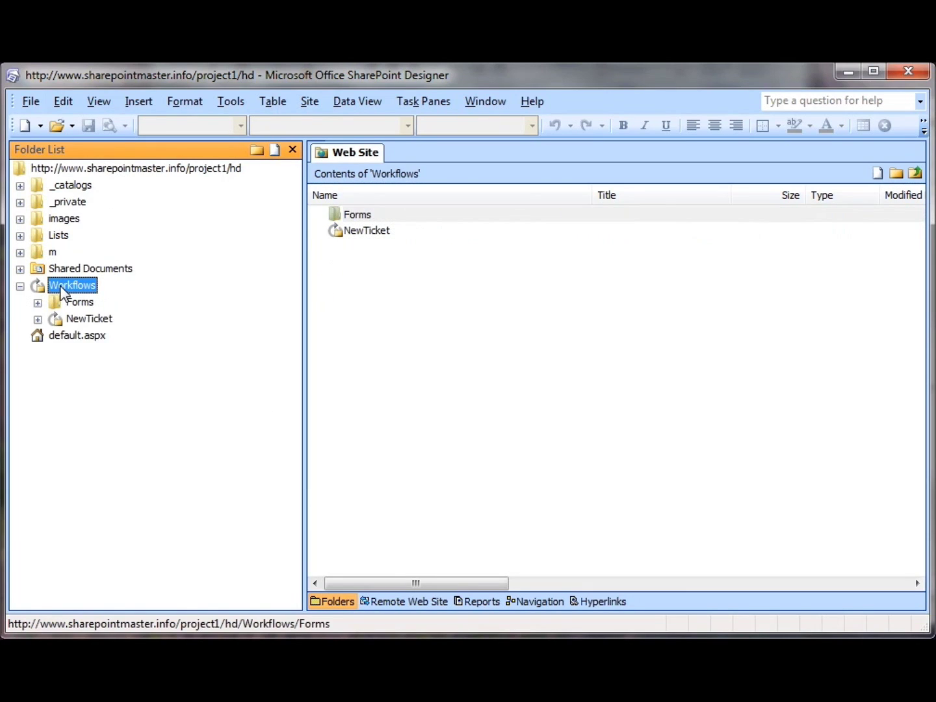
double_click(367, 232)
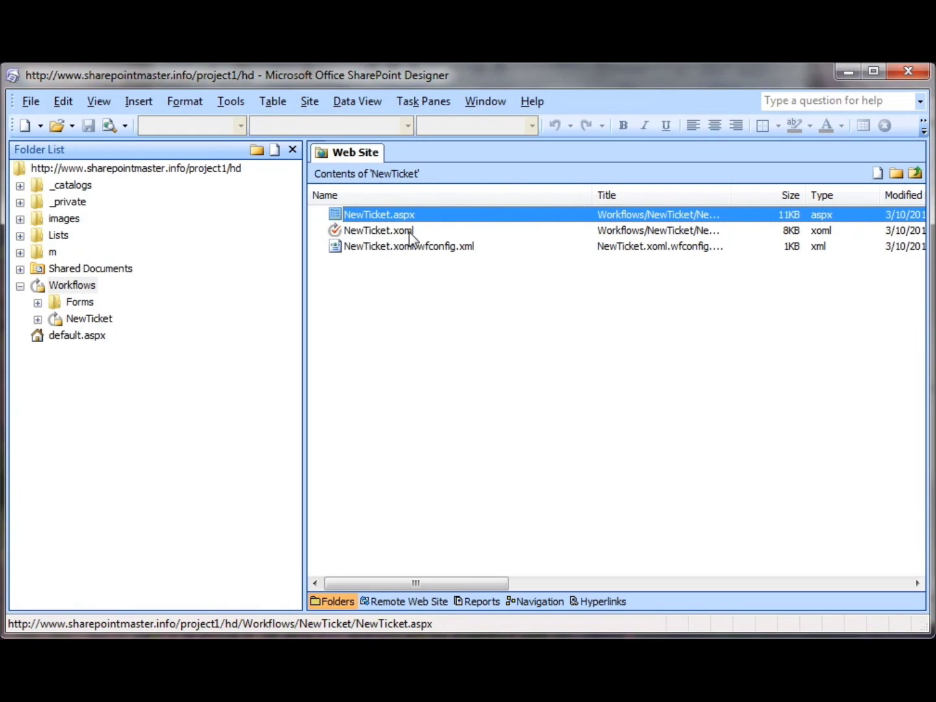
double_click(368, 231)
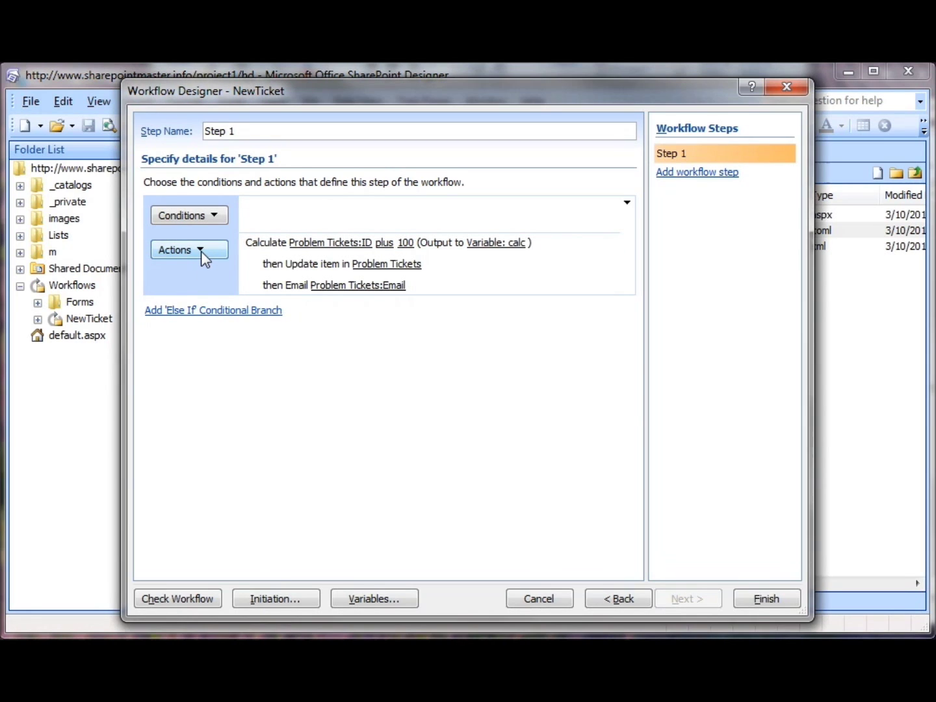
- Add a Build Dynamic String action to Step 1 and open its String Builder
left_click(202, 251)
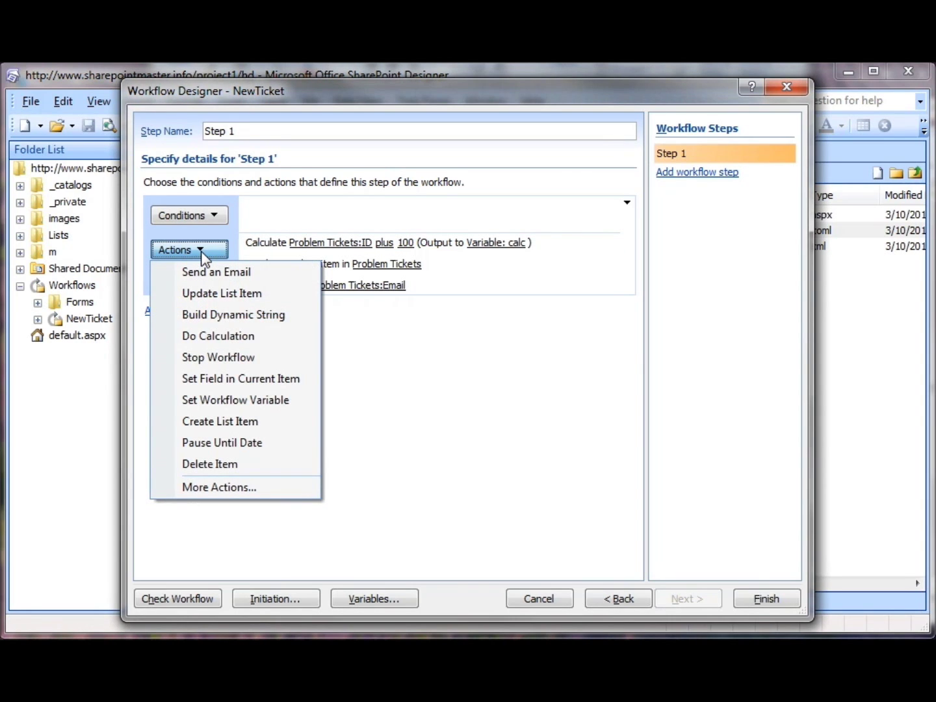
left_click(207, 316)
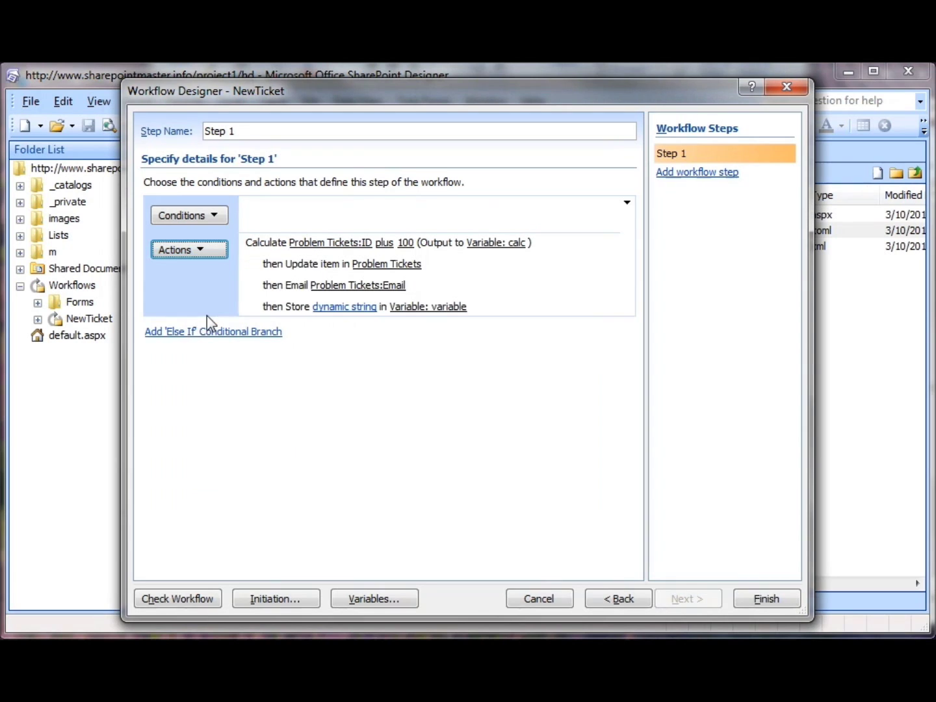
left_click(351, 307)
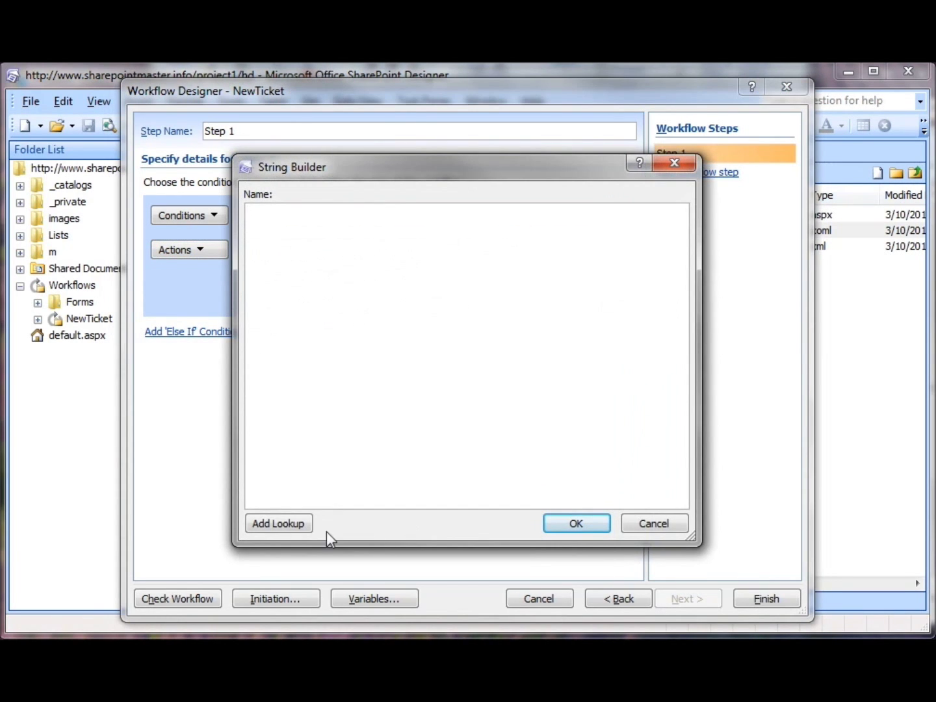
- Insert a lookup that returns Technician Name from the Desktop Technician list
left_click(294, 524)
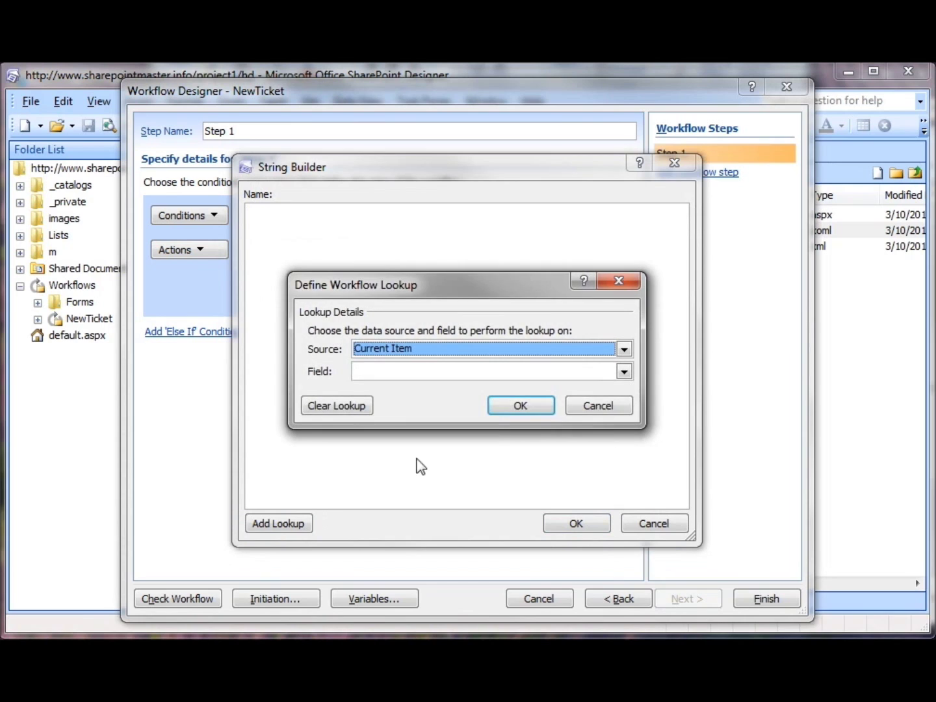
left_click(624, 352)
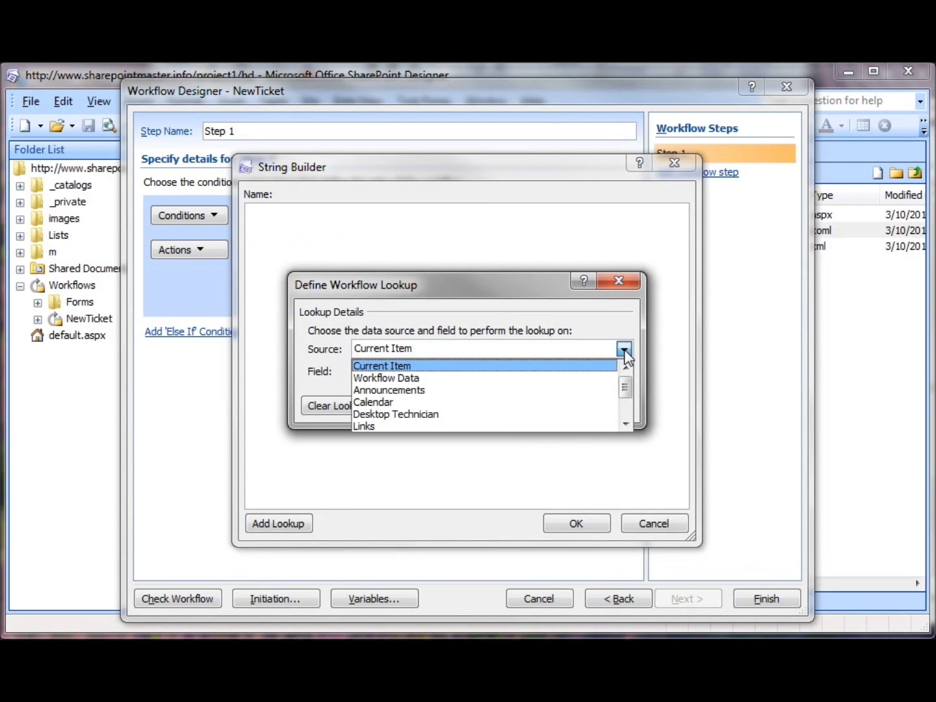
left_click(428, 416)
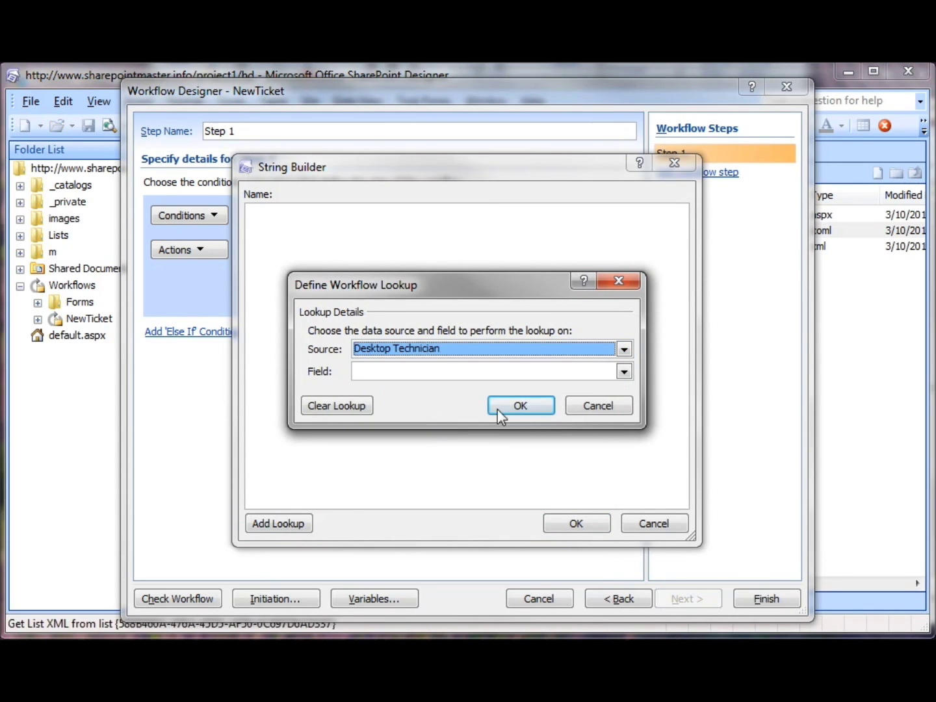
left_click(623, 372)
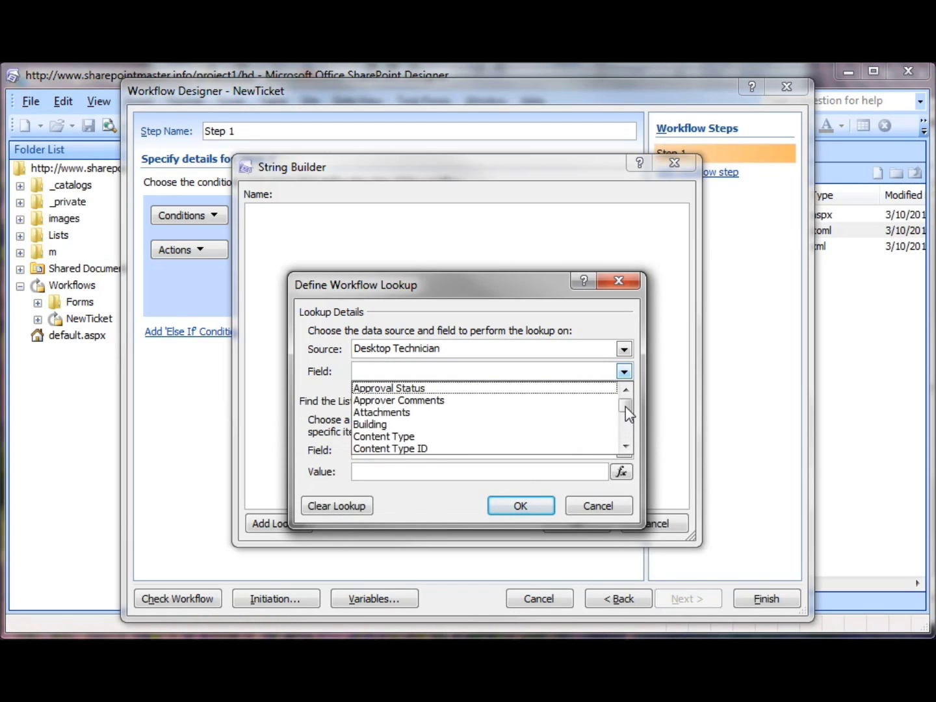
left_click_drag(625, 406, 626, 431)
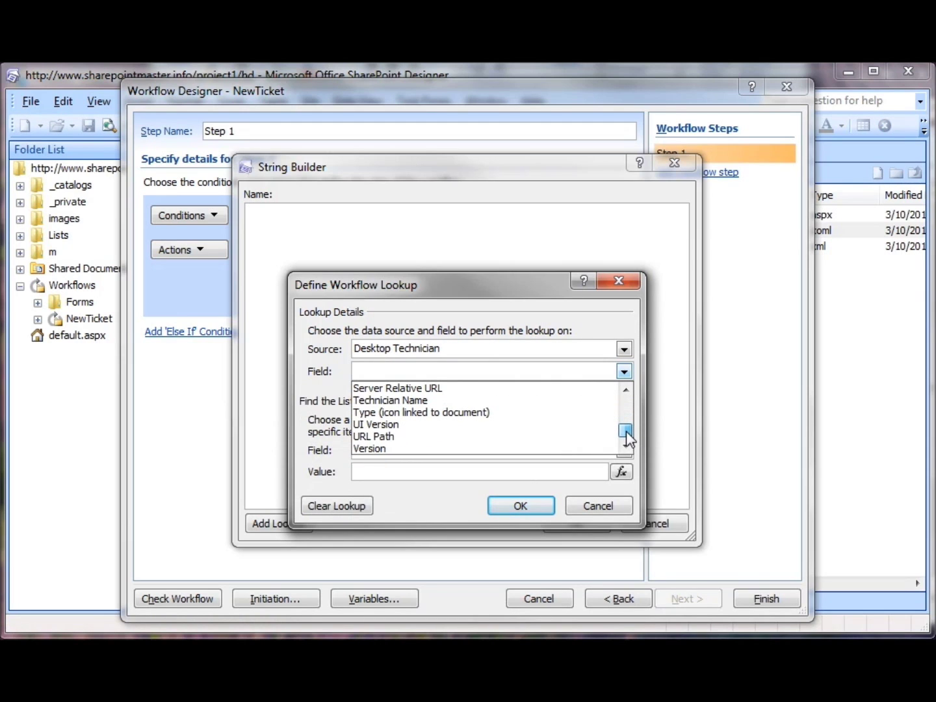
left_click(436, 401)
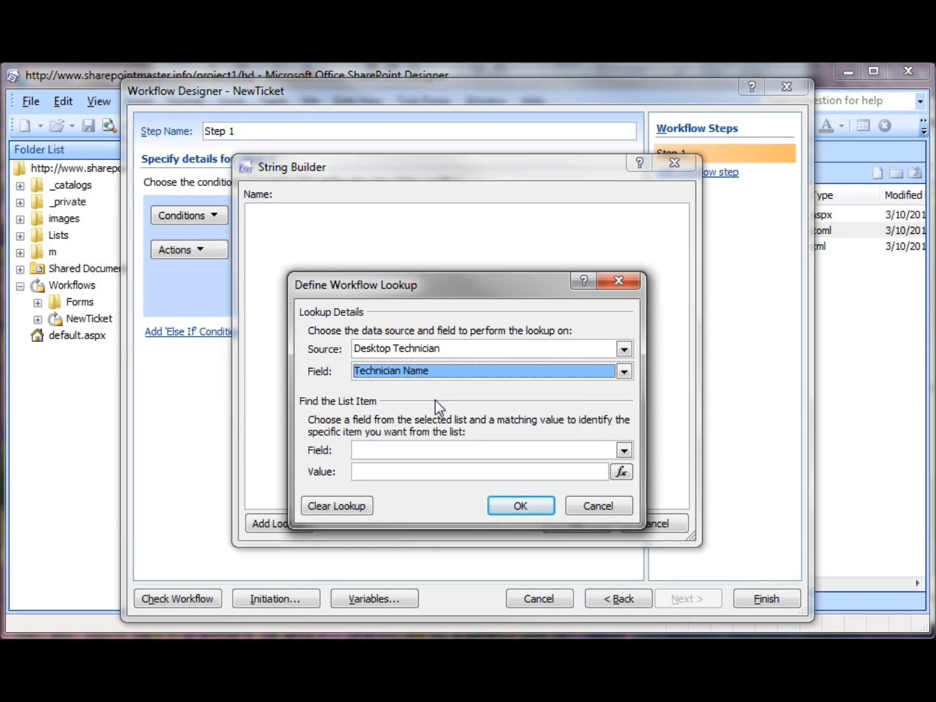
- Match the technician whose Building equals the ticket's Building, accepting the lookup warning
left_click(623, 451)
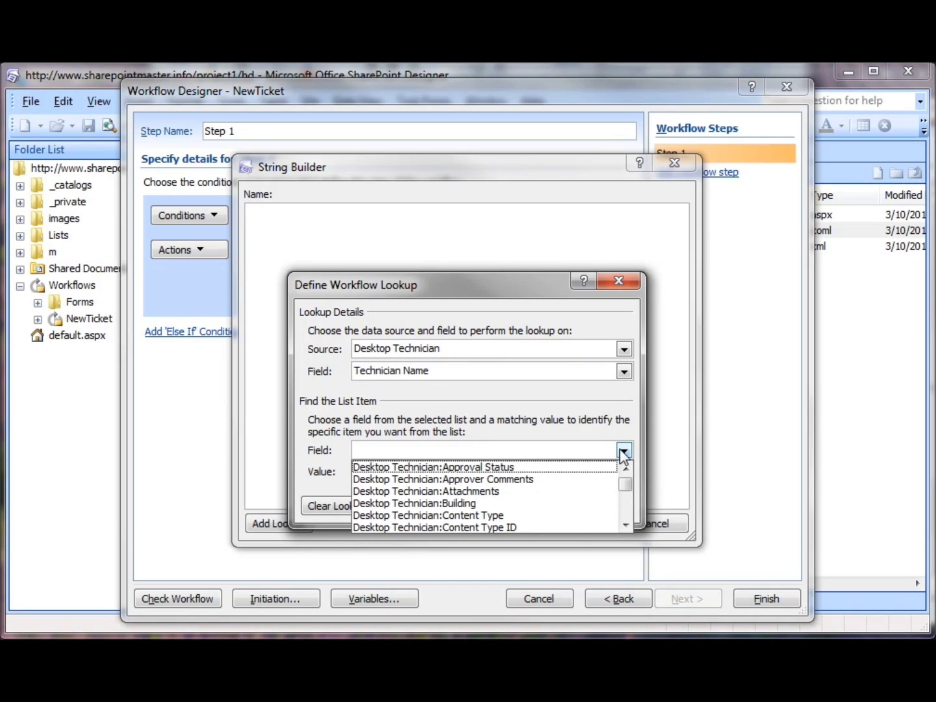
left_click(462, 504)
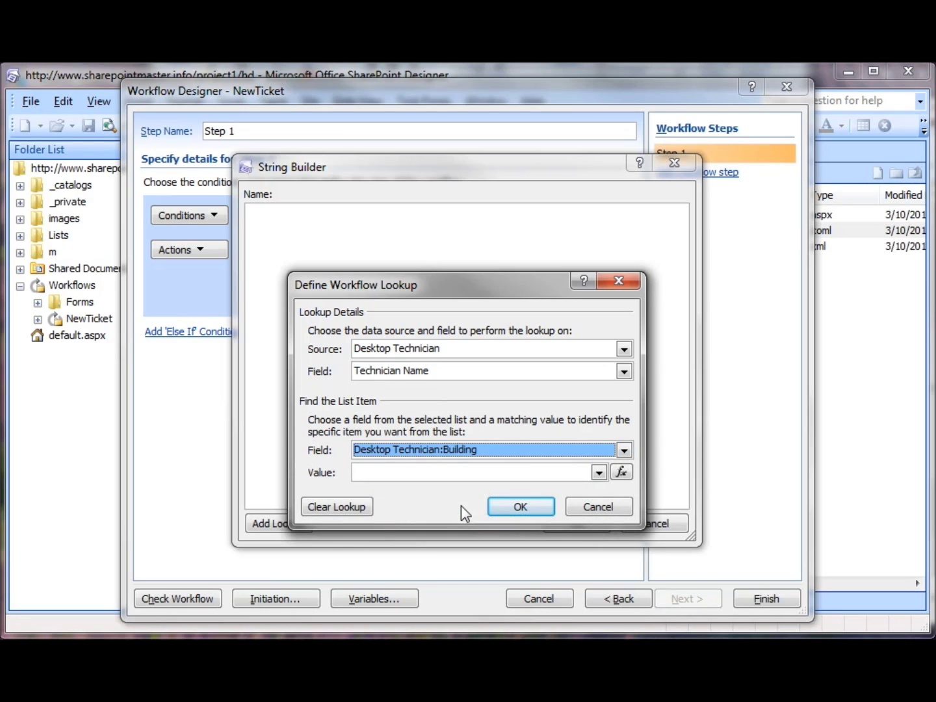
left_click(622, 472)
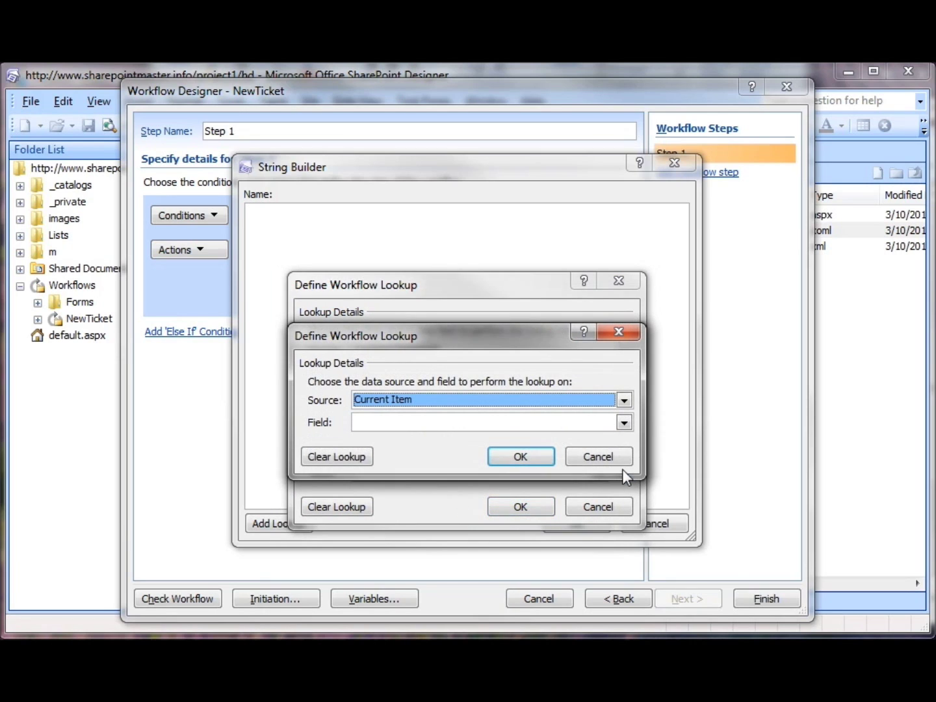
left_click(624, 422)
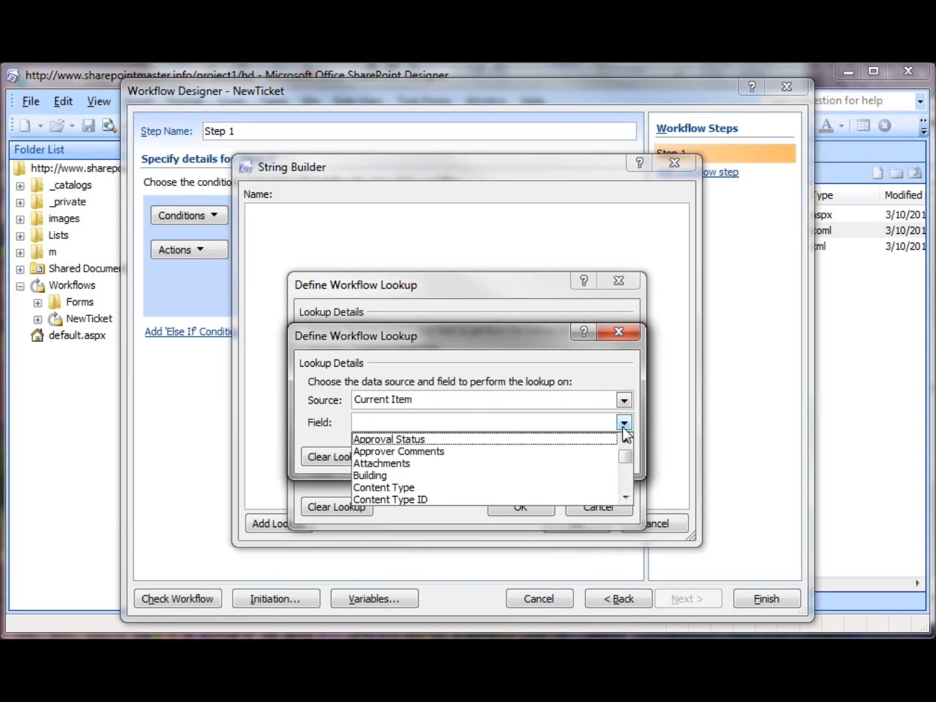
left_click(426, 482)
left_click(537, 457)
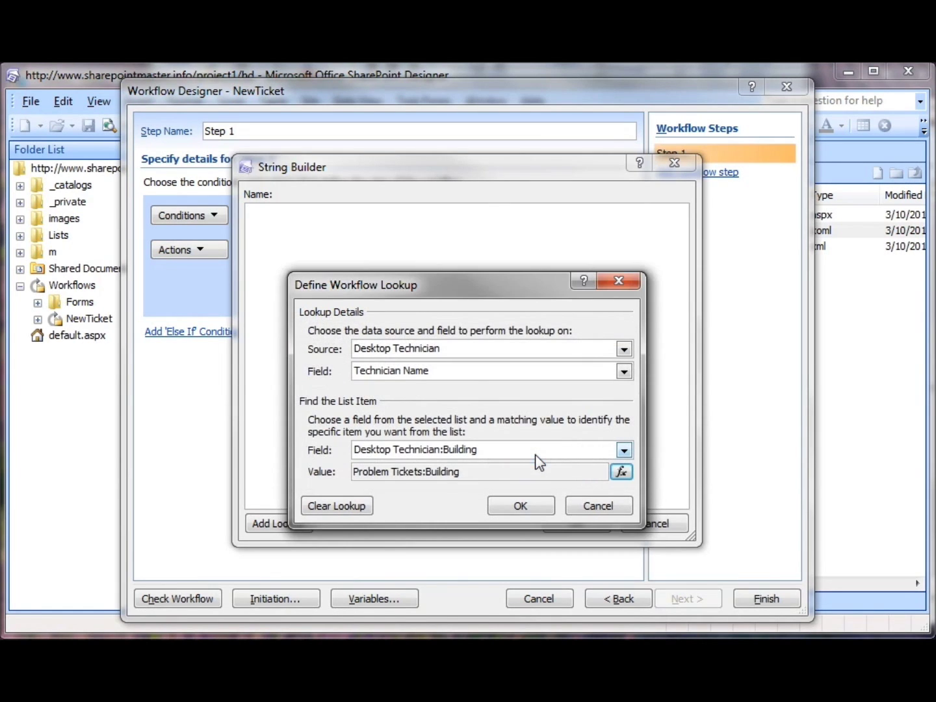
left_click(531, 506)
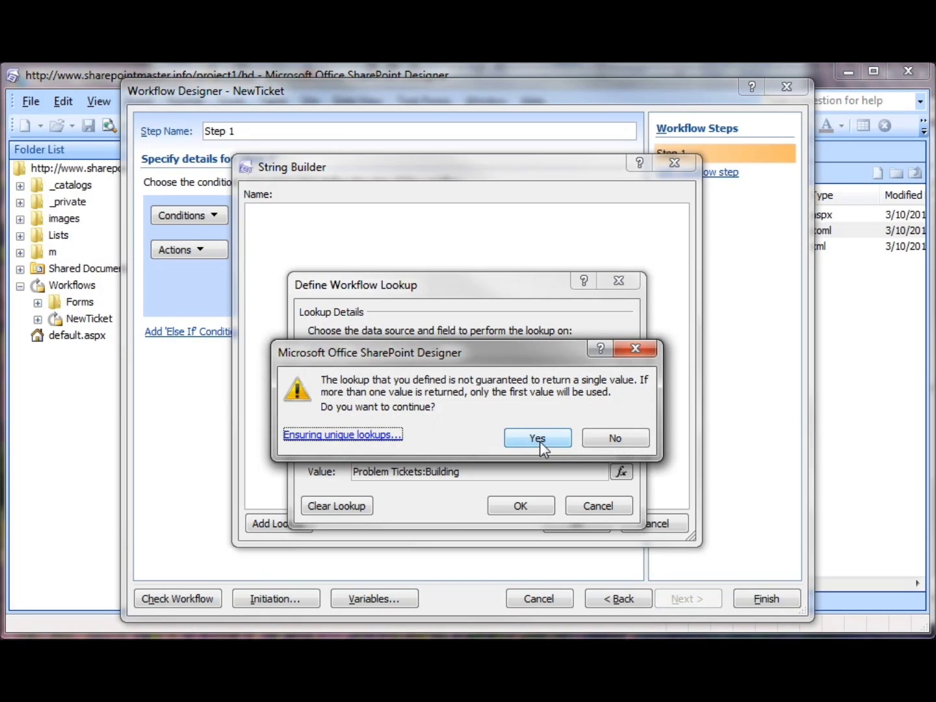
left_click(540, 443)
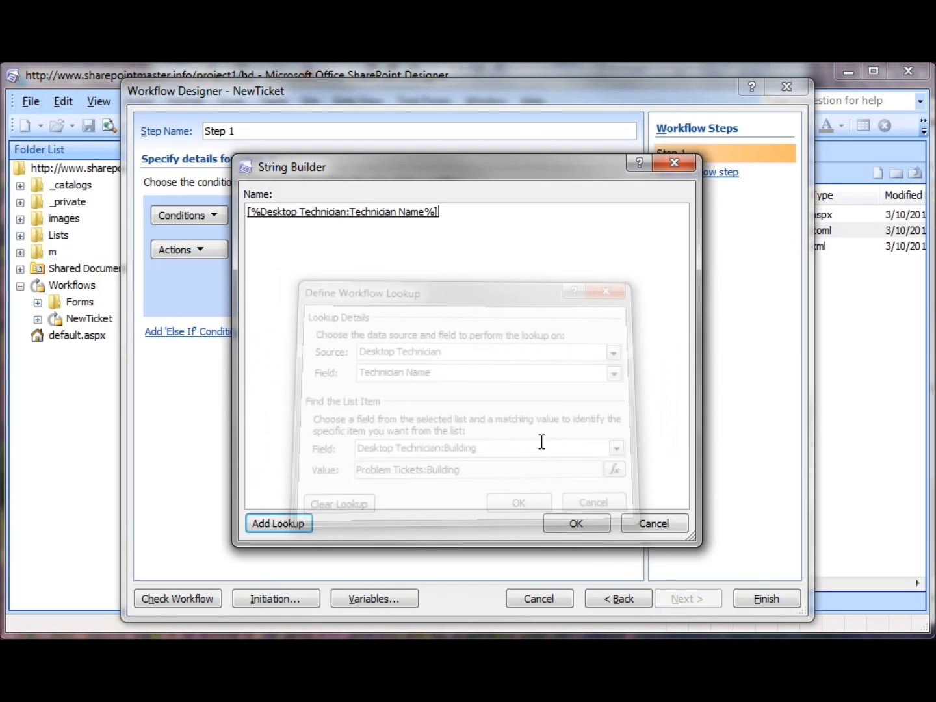
left_click(575, 530)
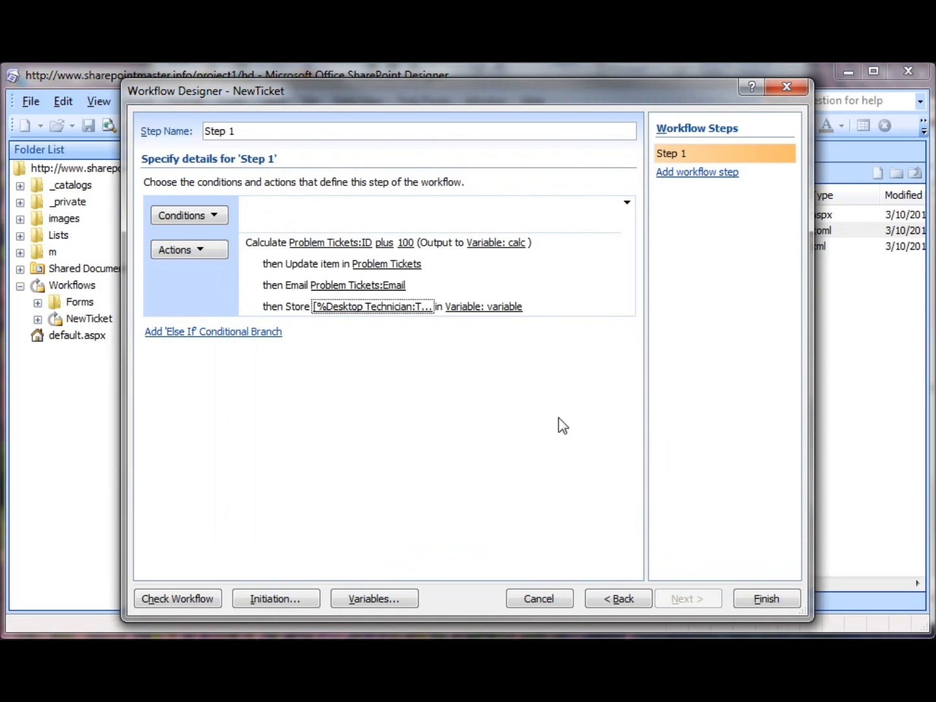
- Store the dynamic string in a new variable named 'tech name'
left_click(504, 307)
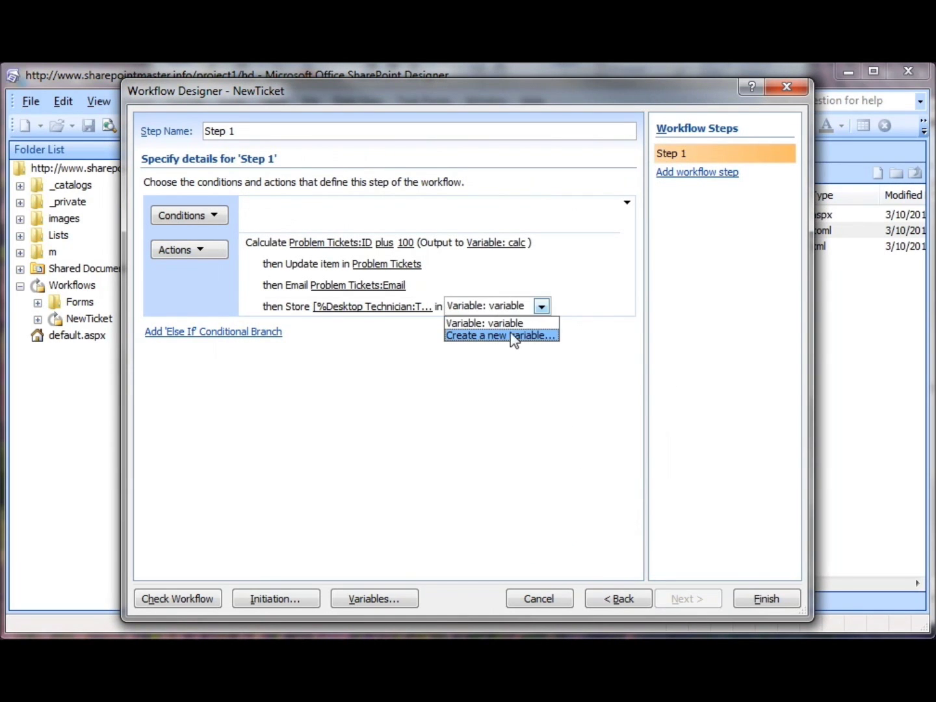
left_click(512, 335)
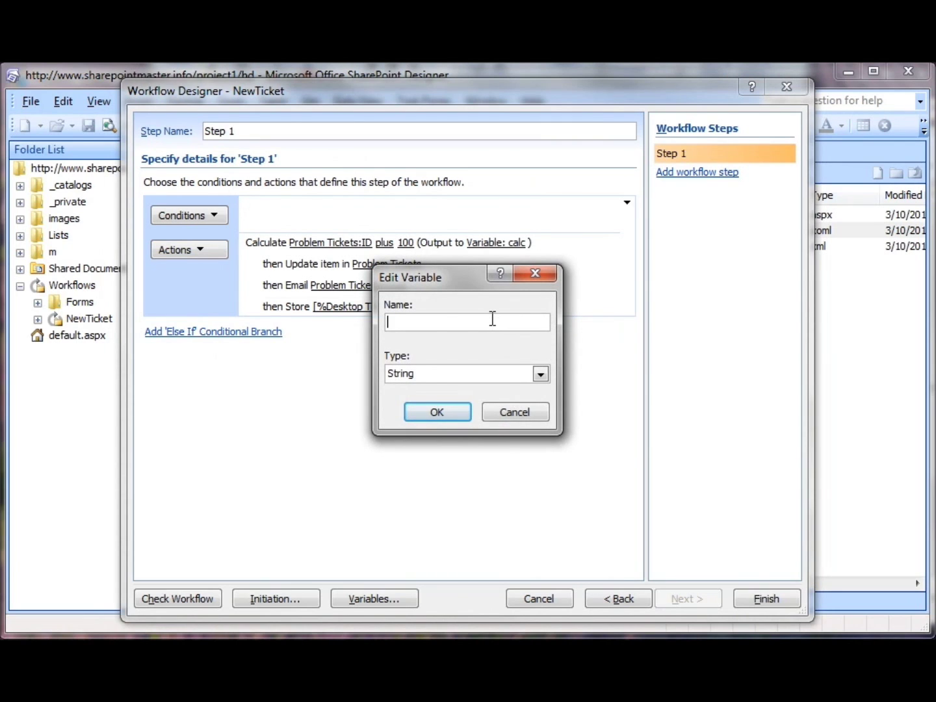
type("tech name")
left_click(452, 412)
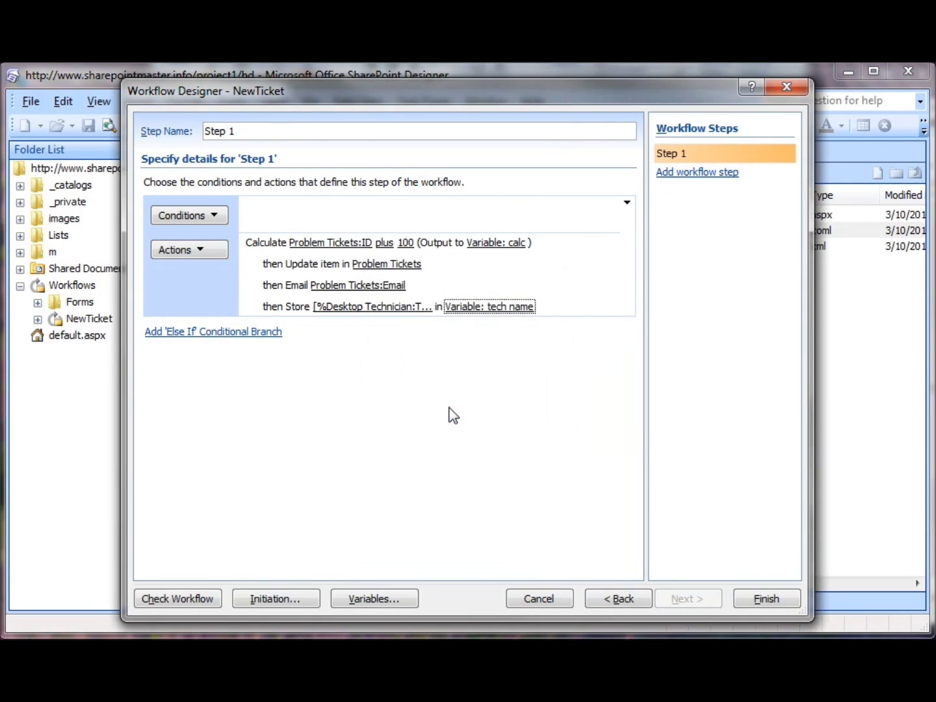
- Add another Build Dynamic String with a lookup returning the Desktop Technician email field
left_click(207, 249)
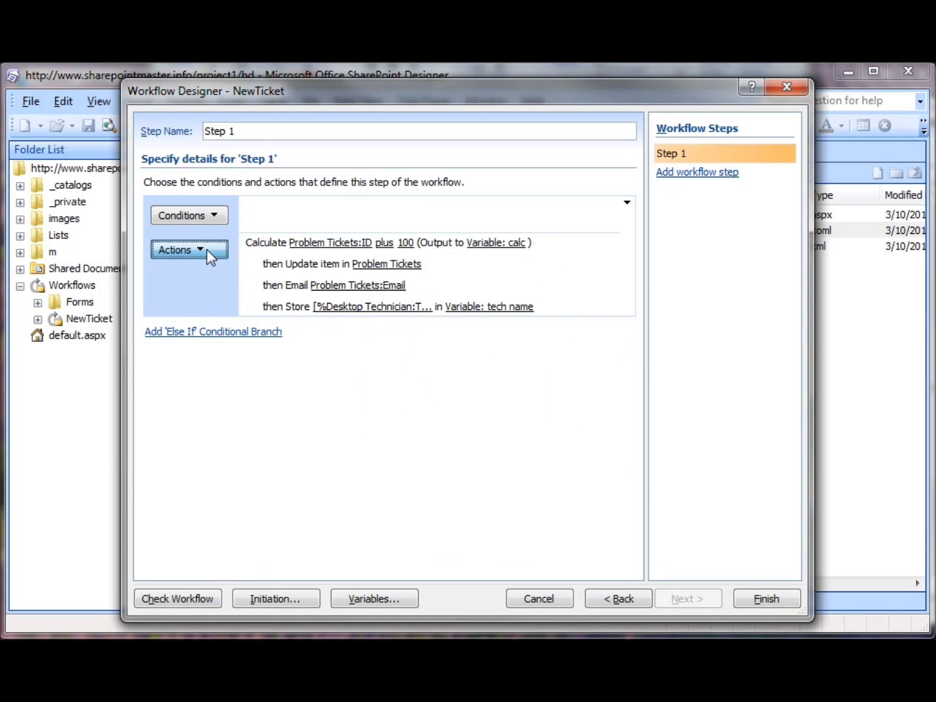
left_click(206, 271)
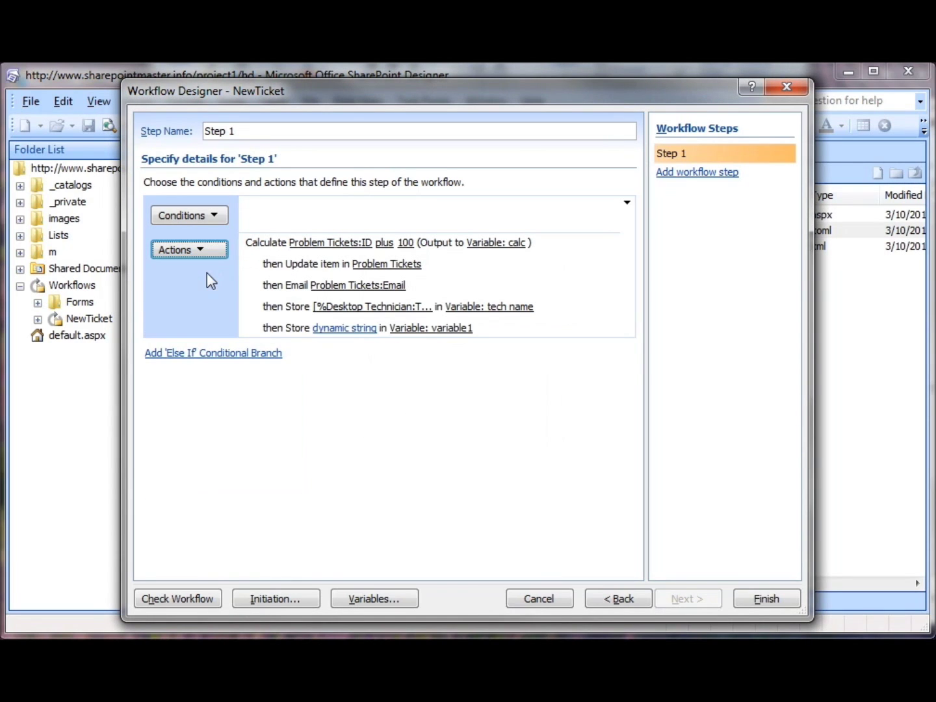
left_click(342, 329)
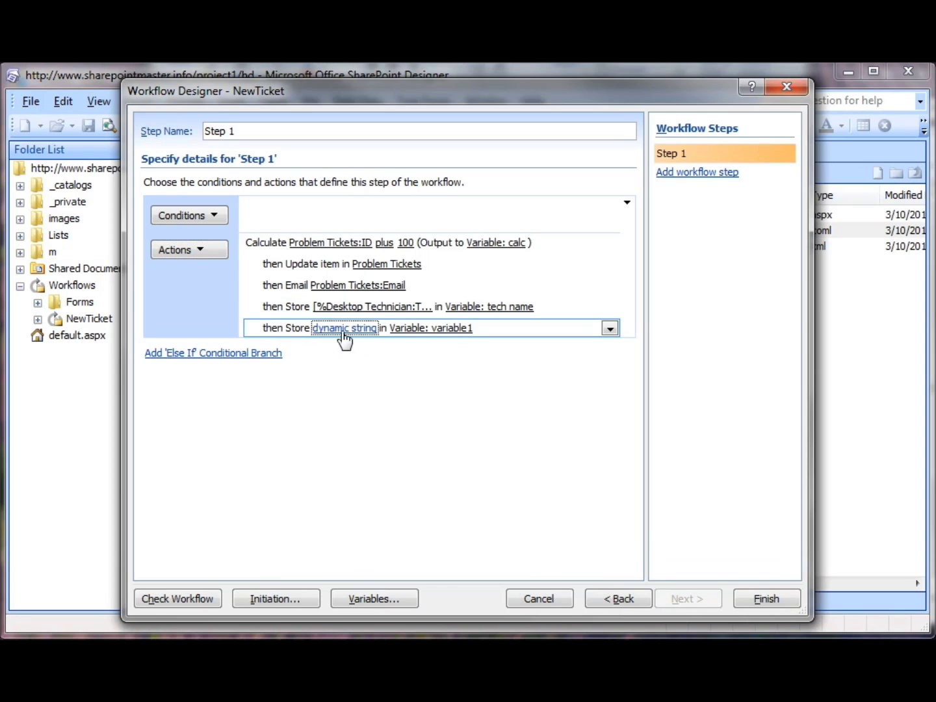
left_click(299, 523)
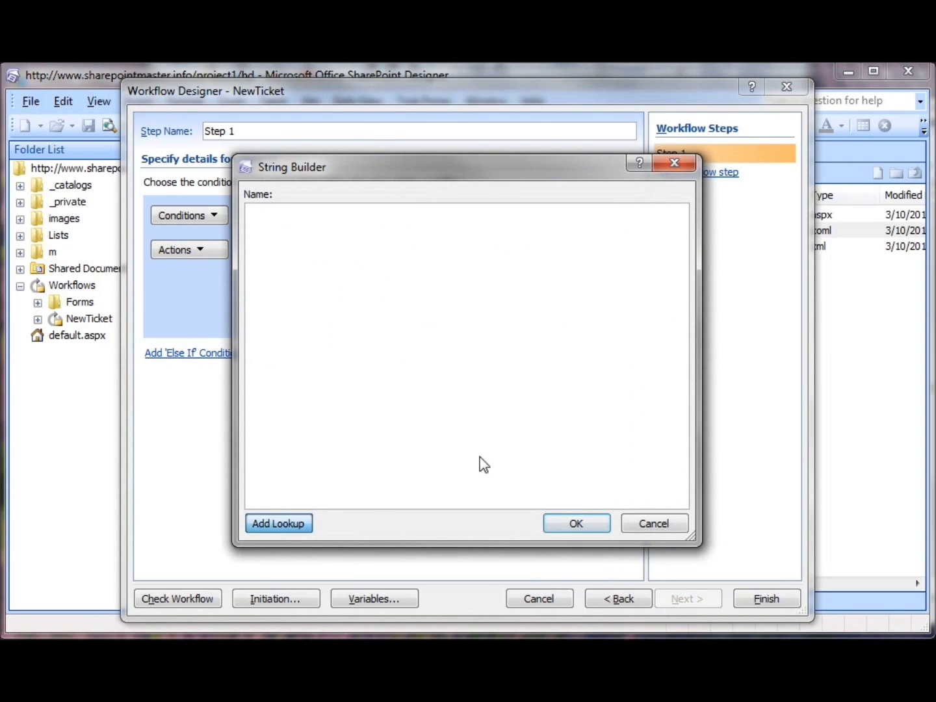
left_click(623, 350)
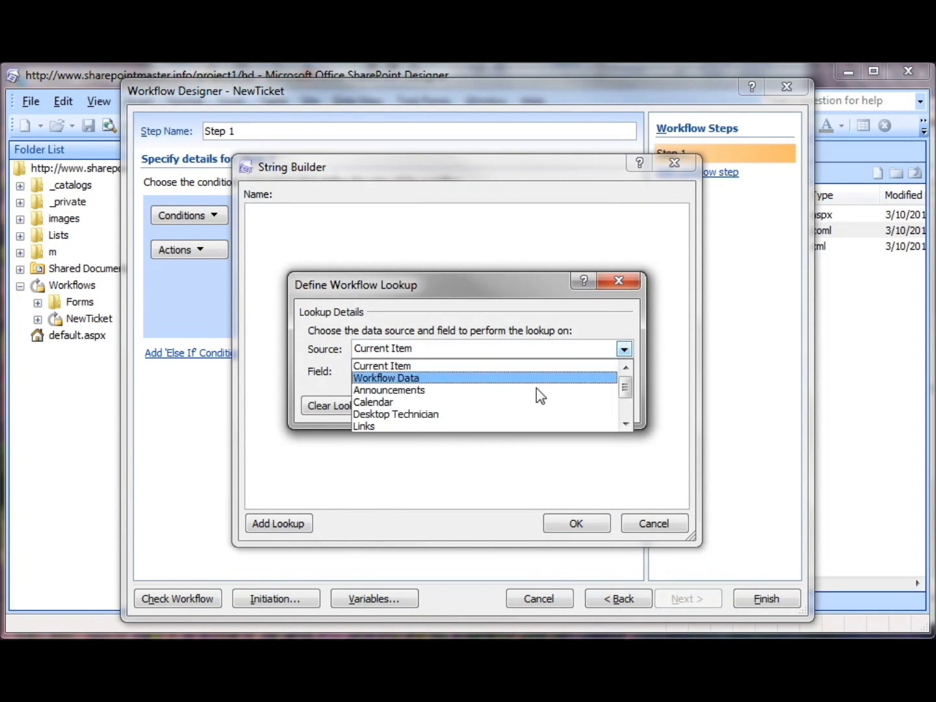
left_click(494, 416)
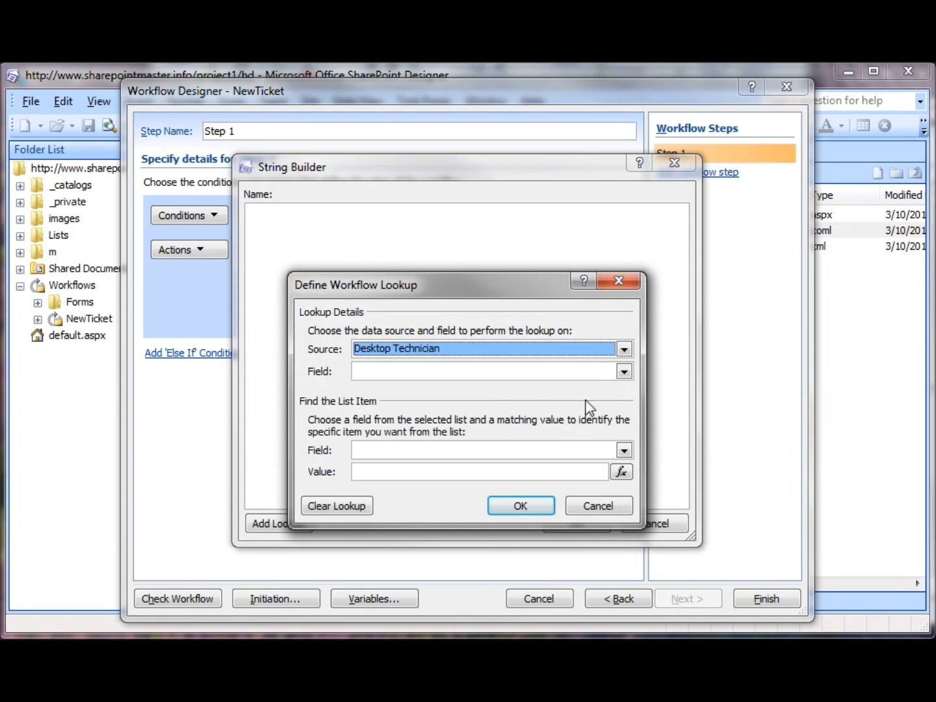
left_click(624, 372)
left_click(624, 431)
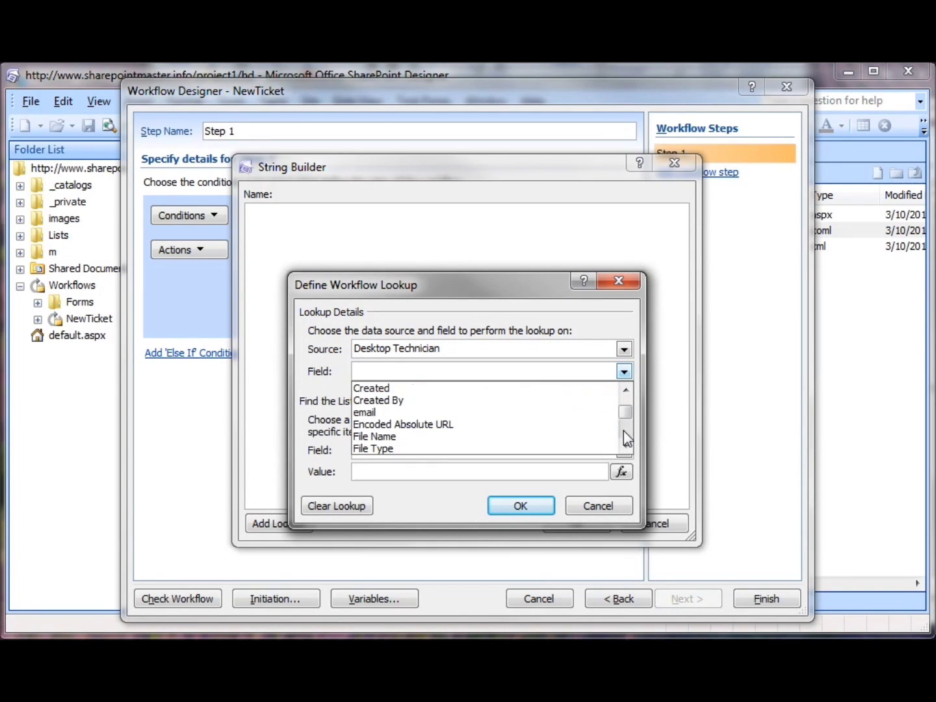
left_click(547, 414)
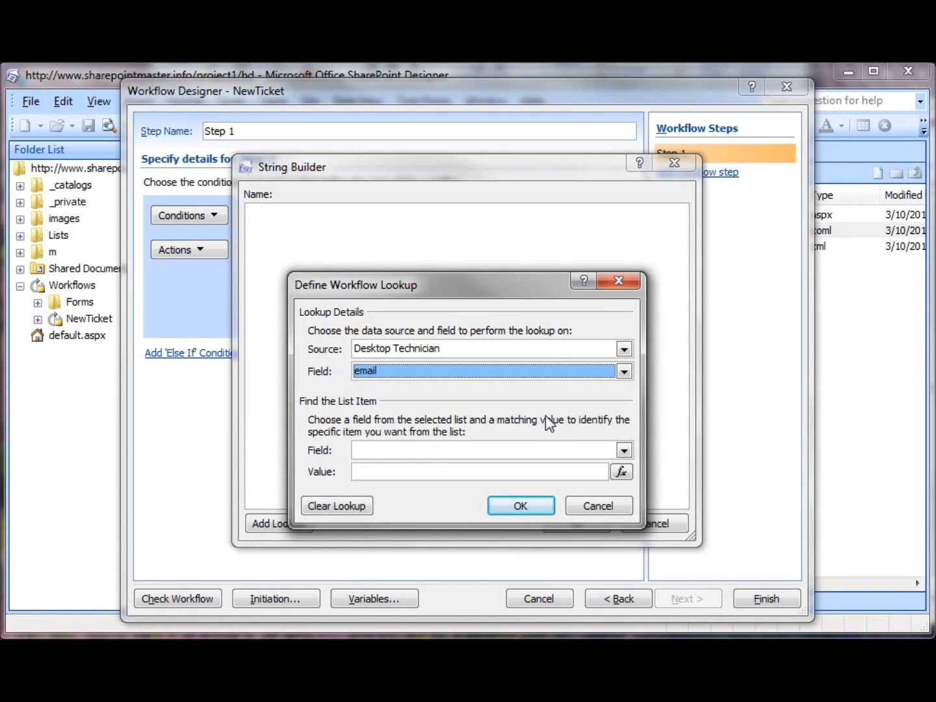
- Match the technician on Building = Problem Tickets:Building and accept the lookup warning
left_click(623, 450)
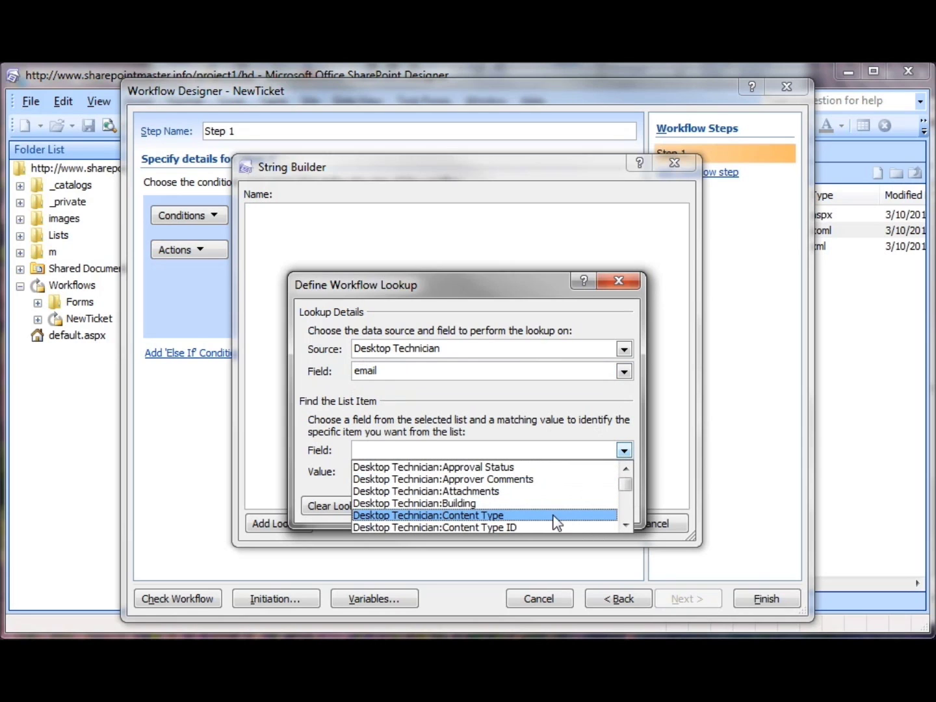
left_click(457, 504)
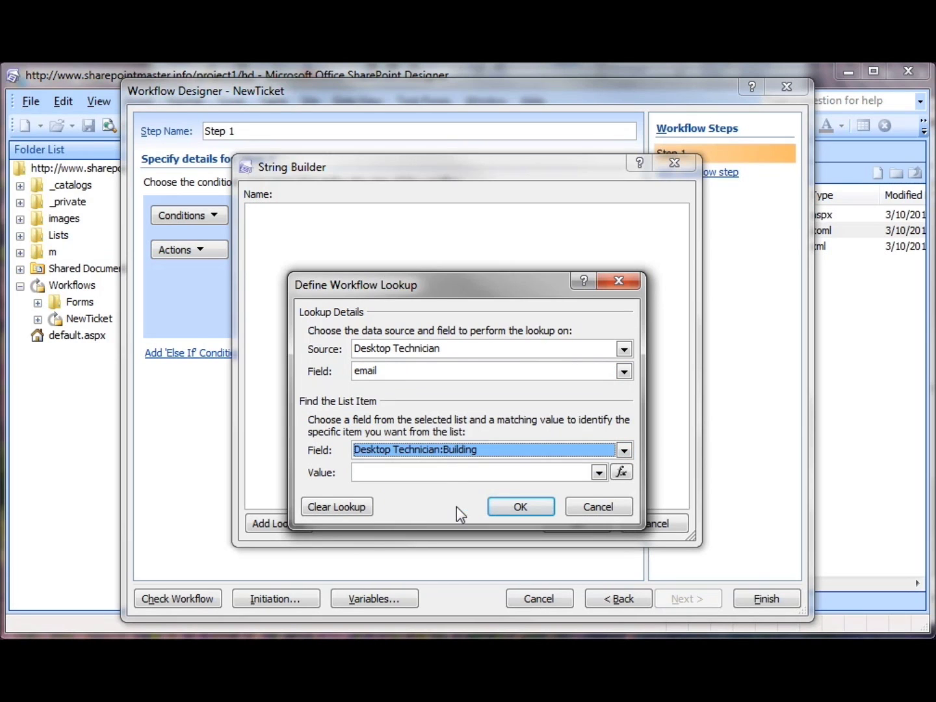
left_click(621, 474)
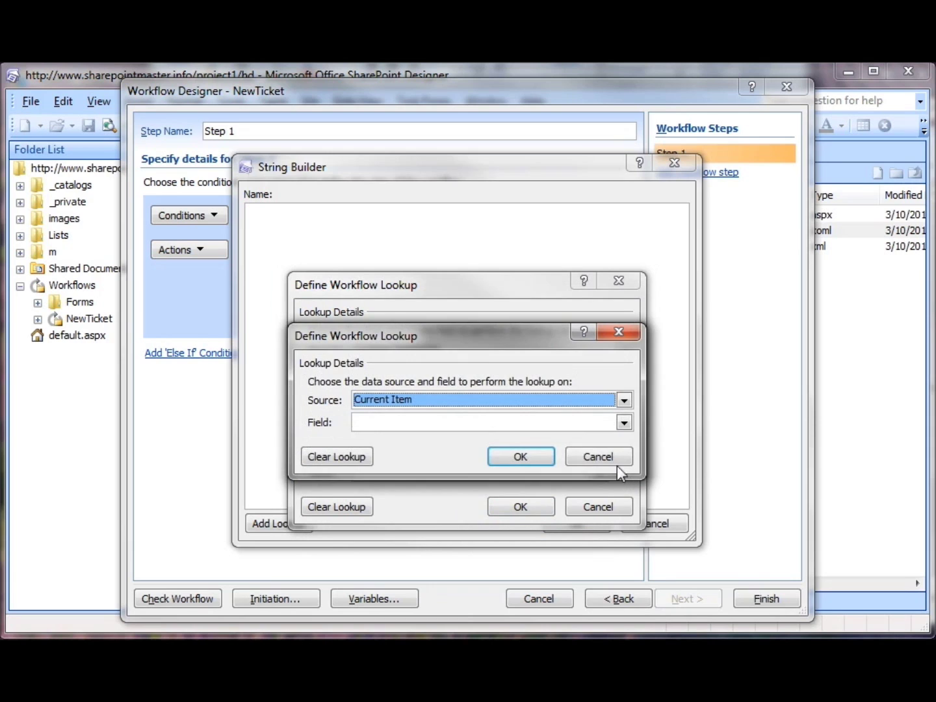
left_click(624, 424)
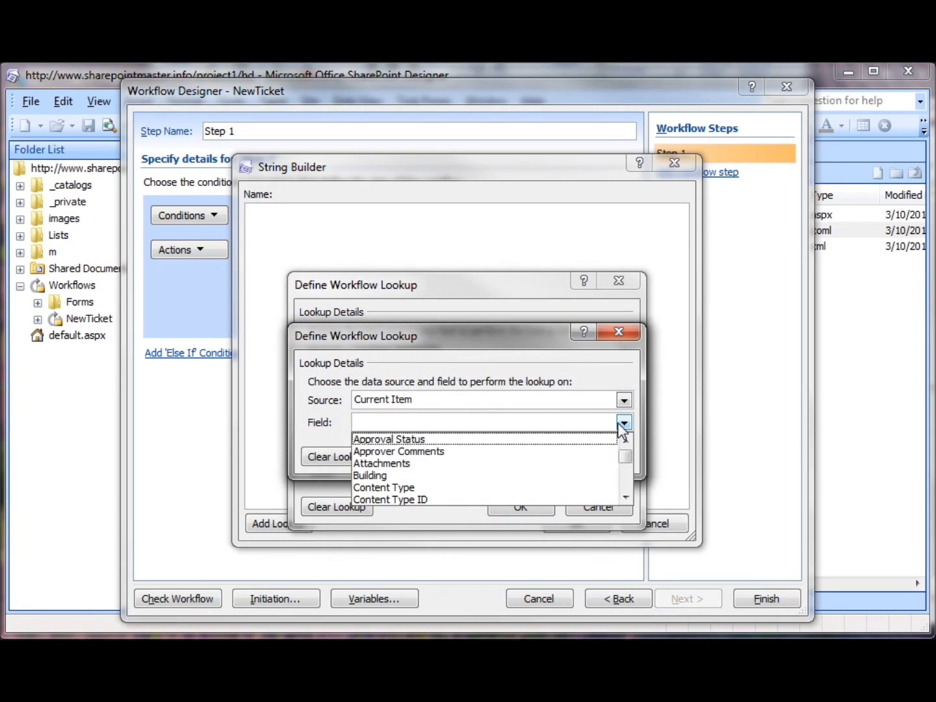
left_click(450, 478)
left_click(534, 460)
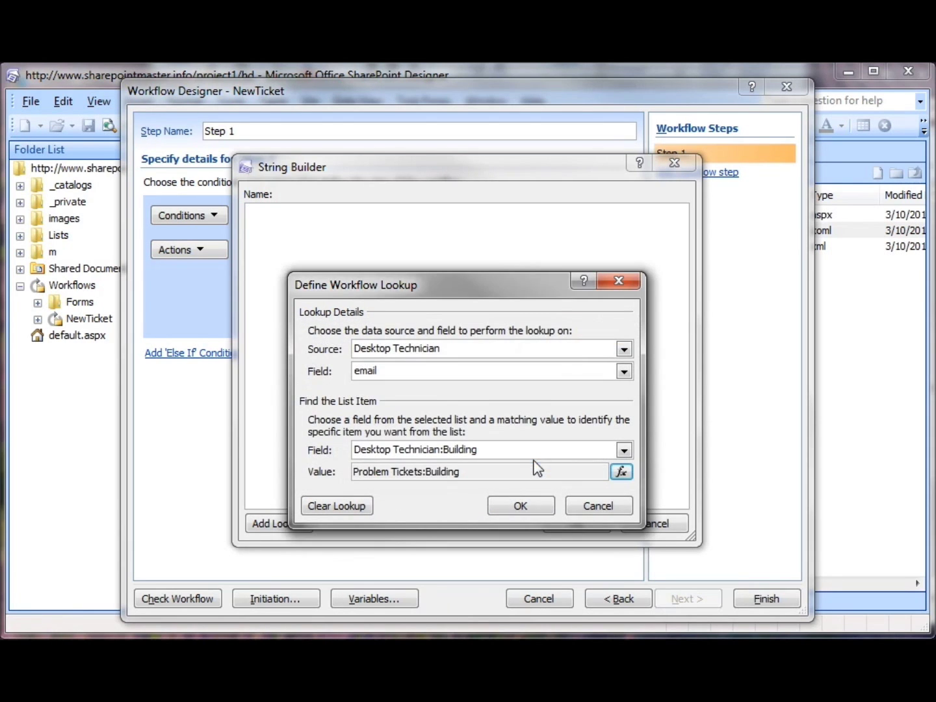
left_click(537, 507)
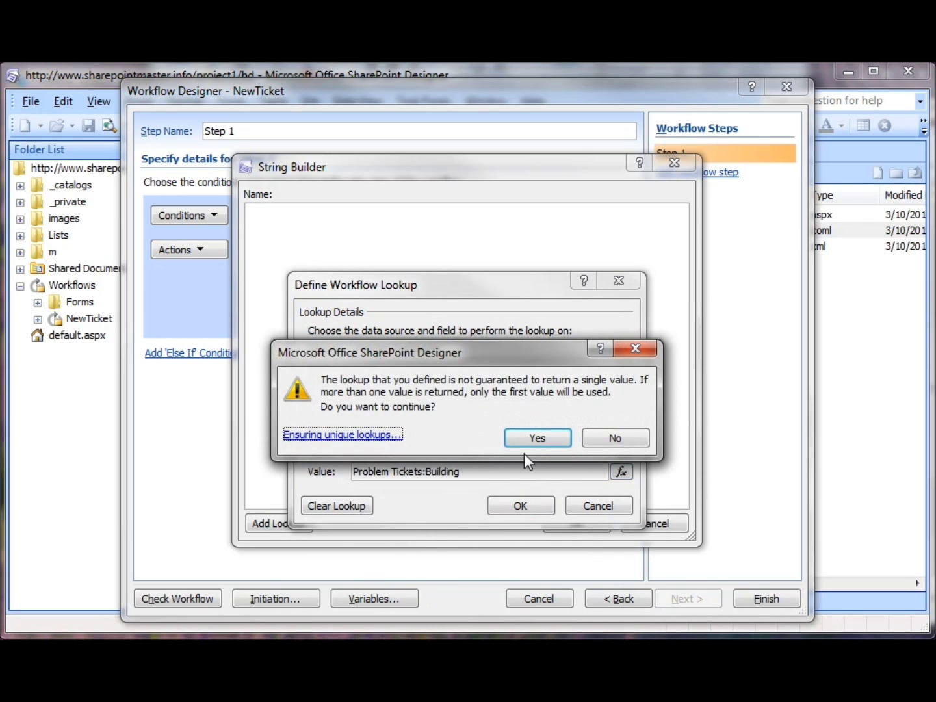
left_click(524, 438)
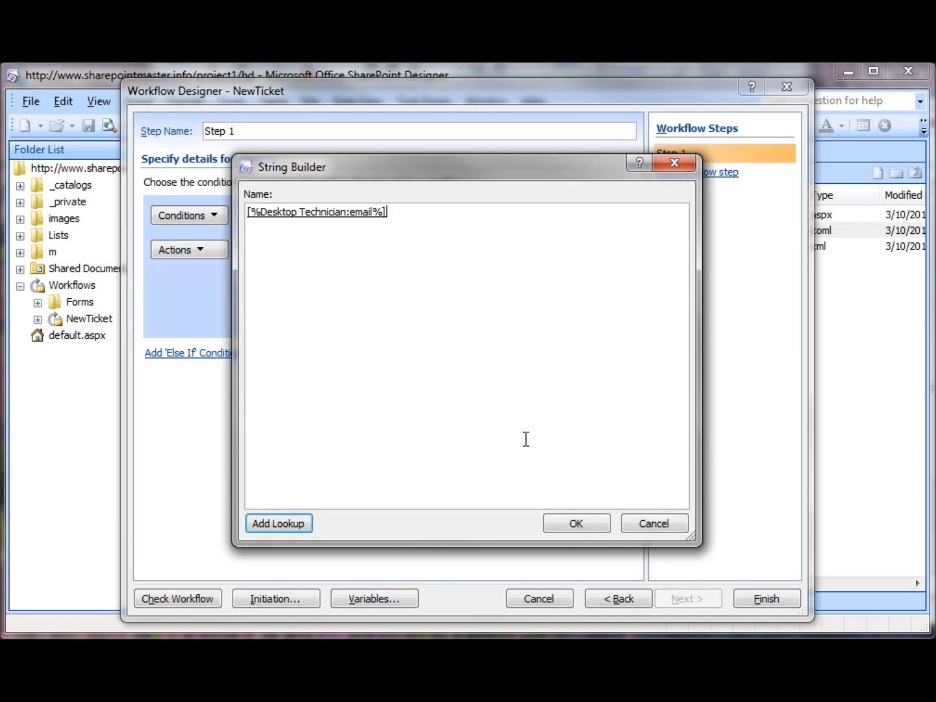
left_click(567, 525)
- Store the email string in a new variable named 'tech email'
left_click(506, 329)
left_click(506, 332)
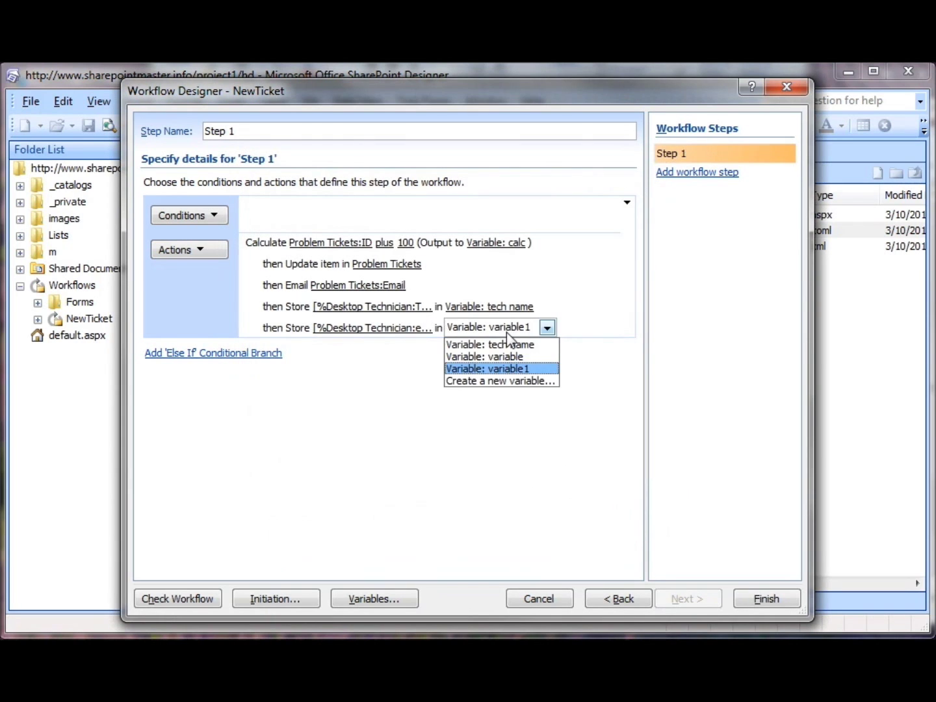
left_click(506, 382)
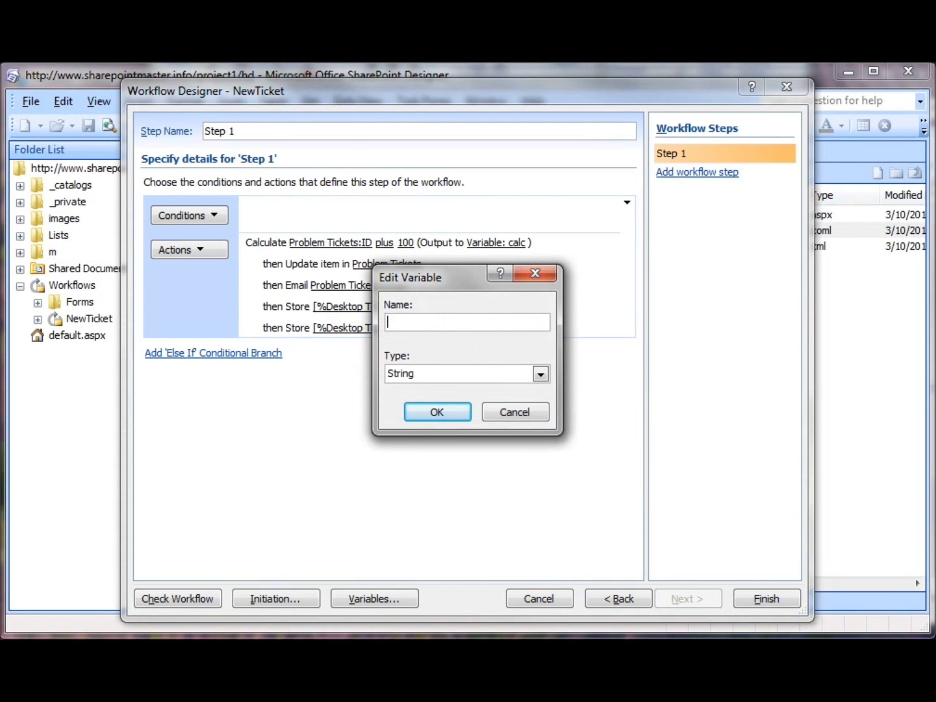
type("tech email")
left_click(437, 412)
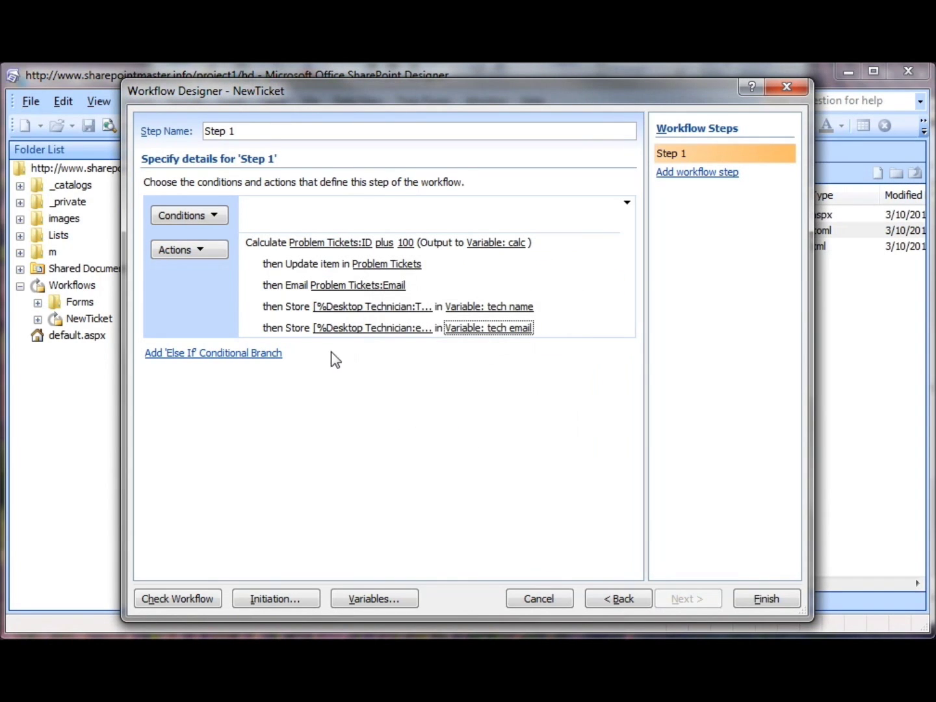
- Add an Update List Item action with a Desktop Technician field assignment
left_click(192, 250)
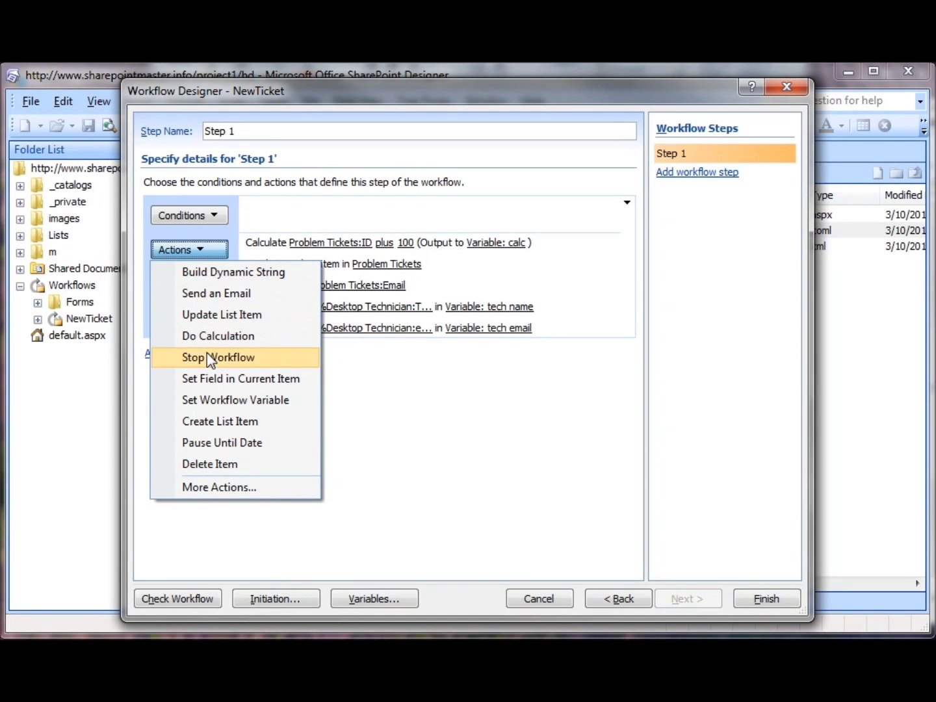
left_click(209, 315)
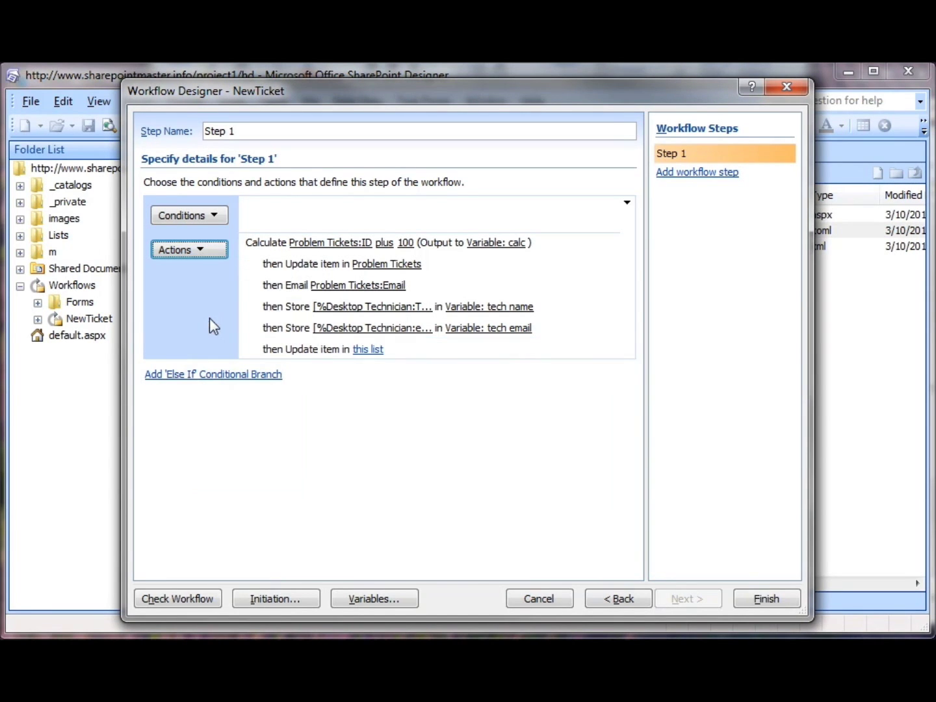
left_click(368, 351)
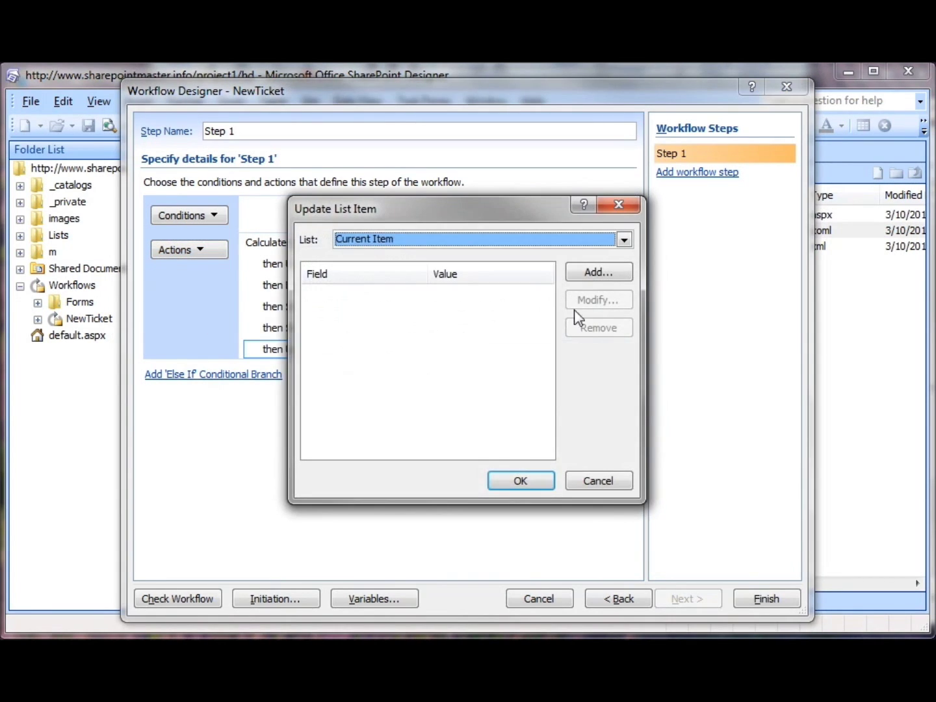
left_click(600, 272)
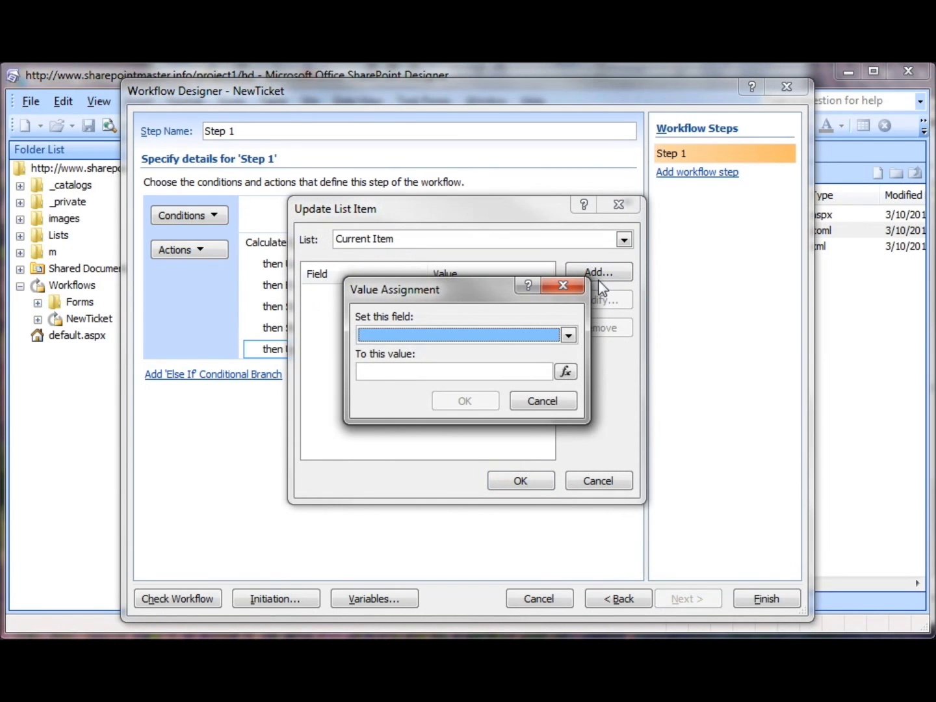
left_click(566, 335)
scroll(566, 337, "down", 1)
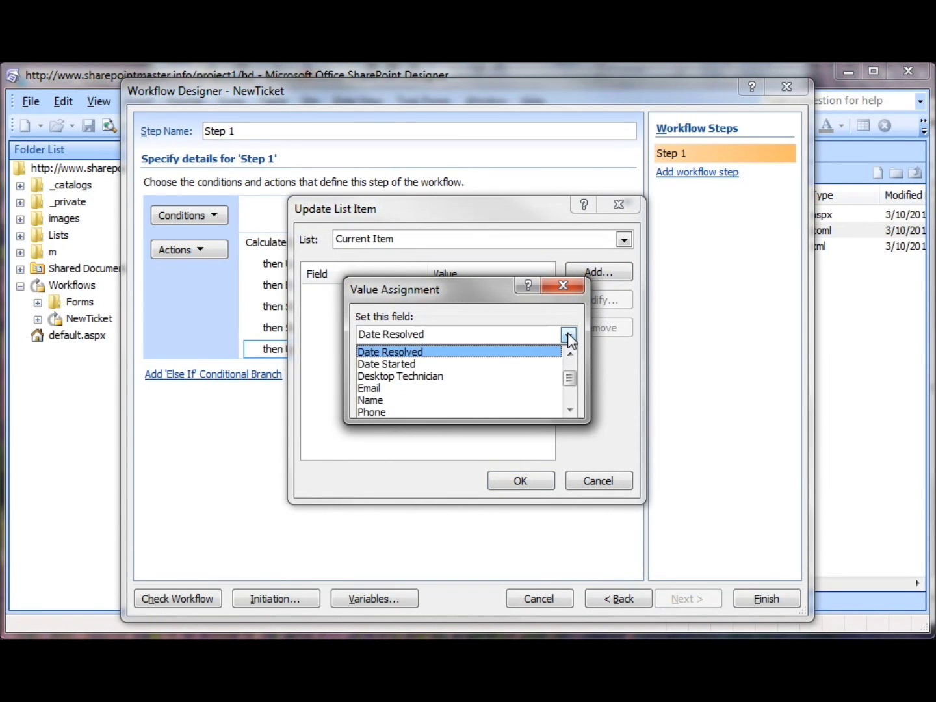
left_click(454, 376)
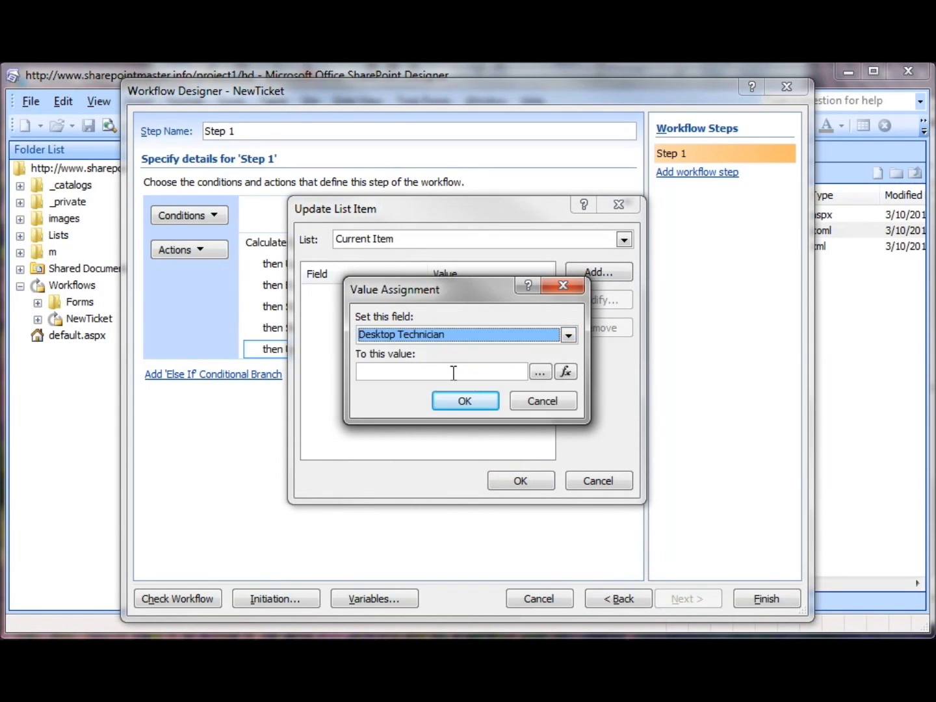
- Set Desktop Technician to the Workflow Data variable 'tech name' and confirm the update
left_click(565, 372)
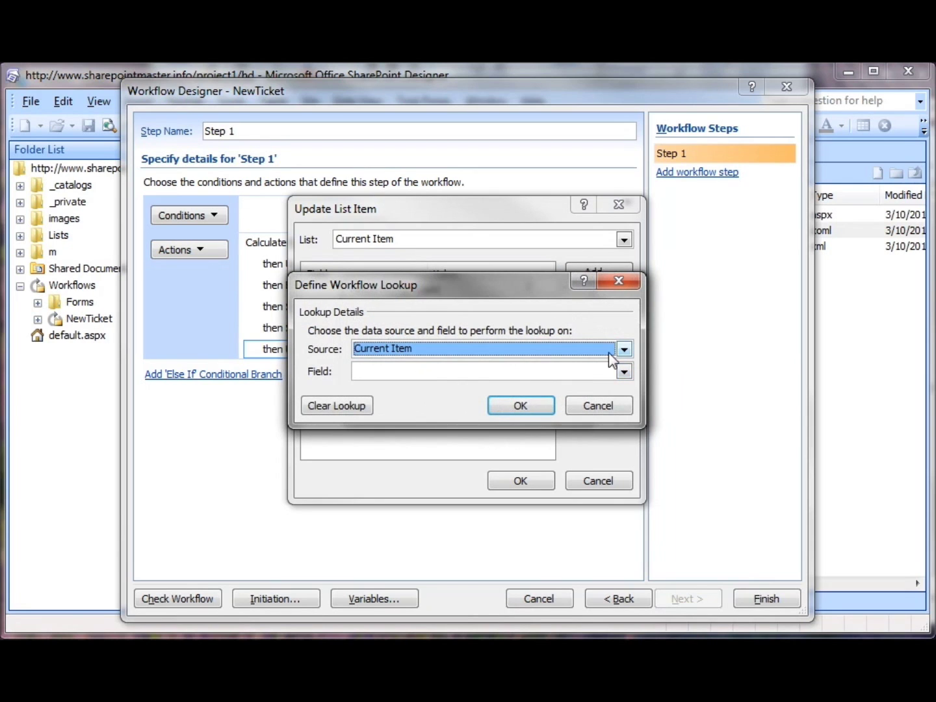
left_click(624, 350)
left_click(579, 380)
left_click(623, 372)
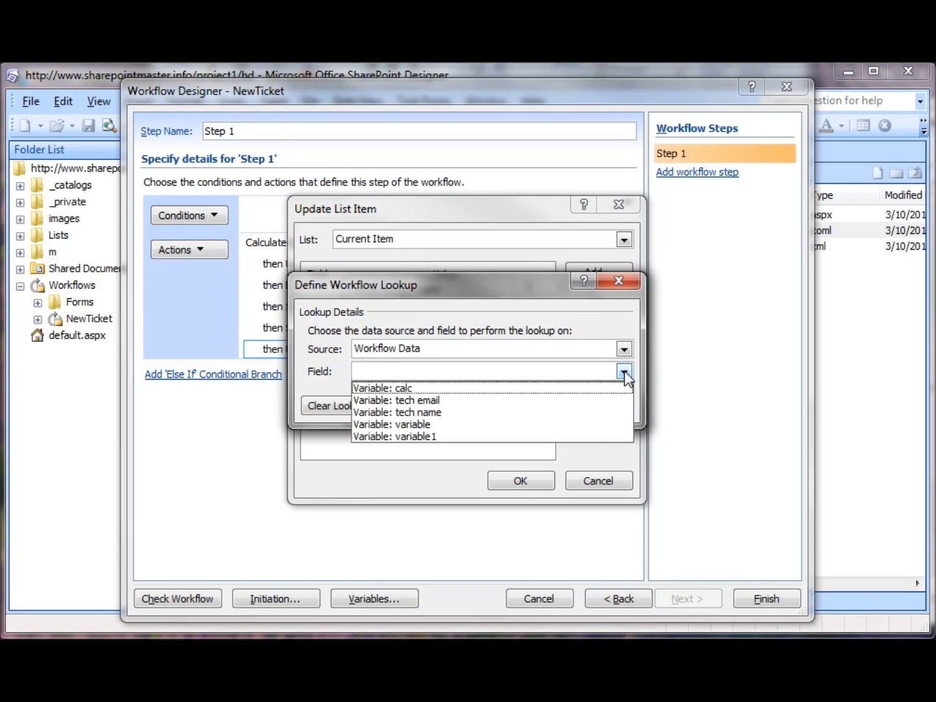
left_click(436, 413)
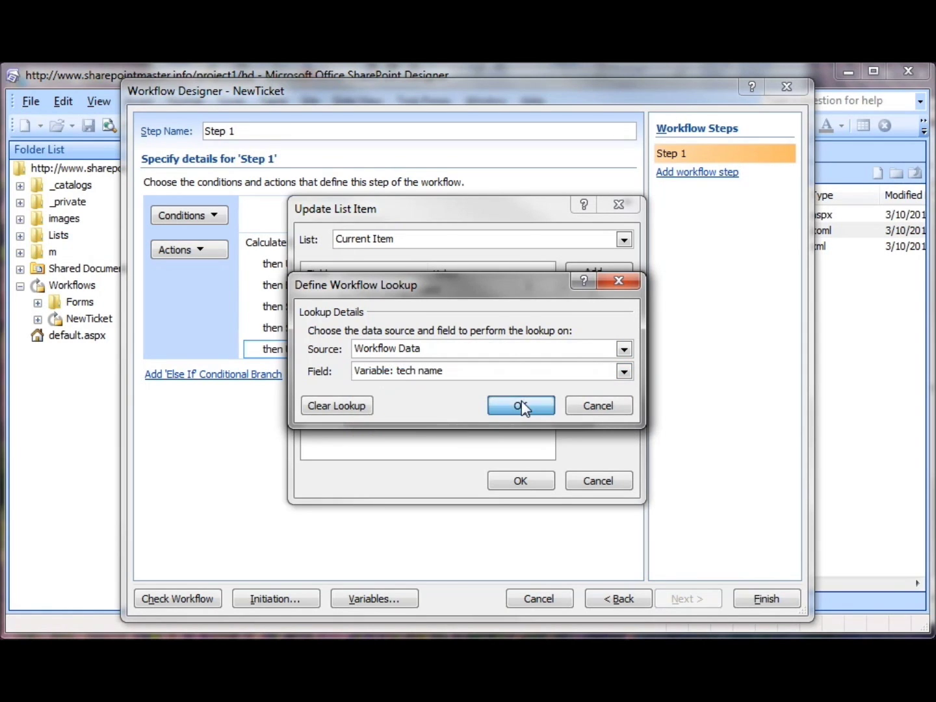
left_click(522, 406)
left_click(484, 402)
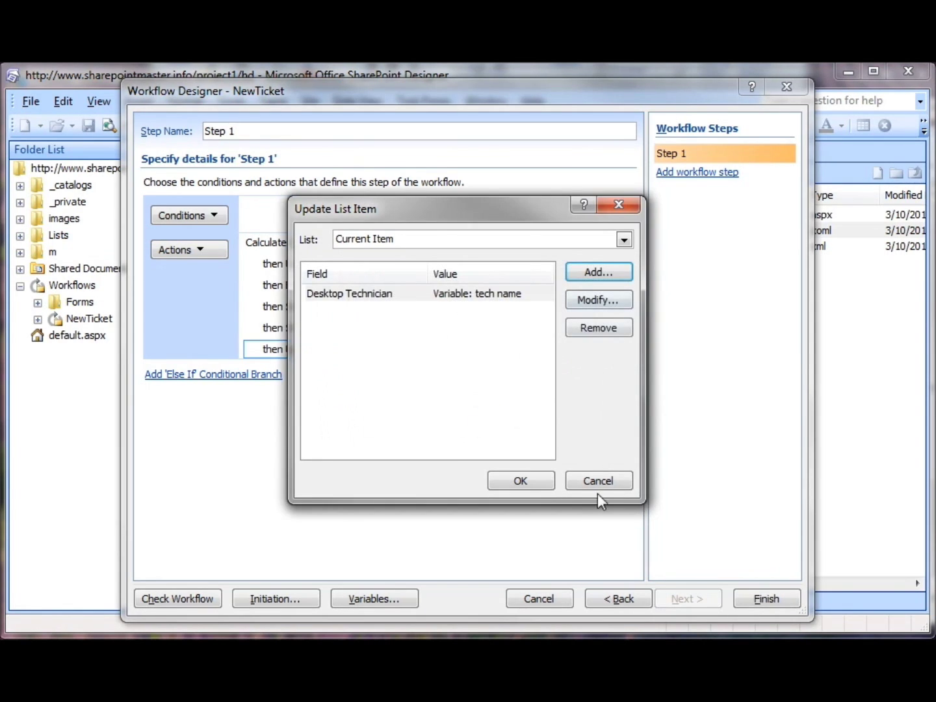
left_click(534, 482)
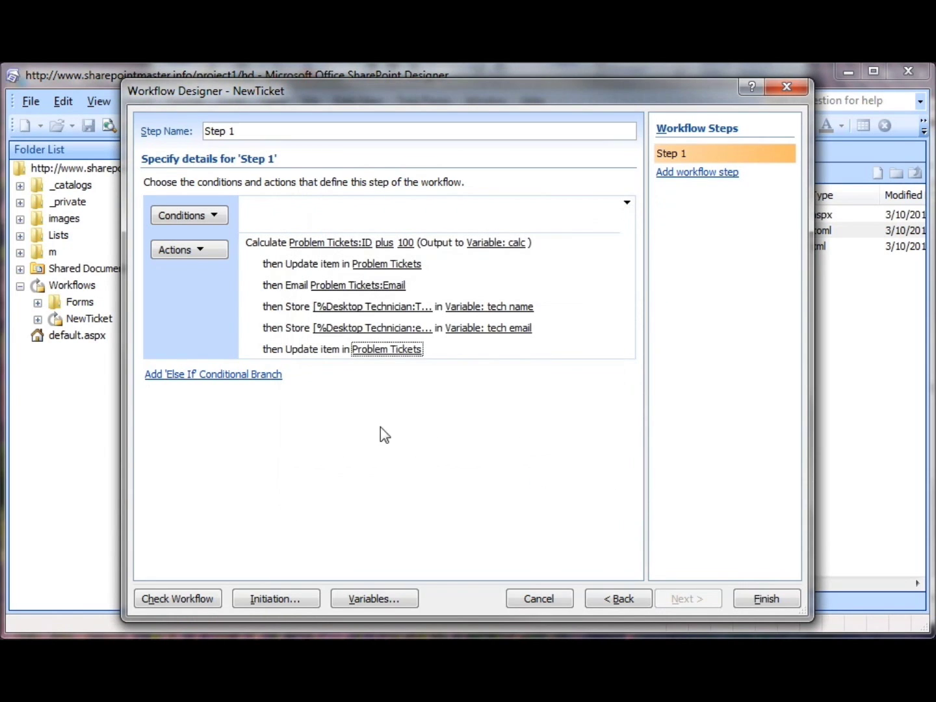
- Add a Send an Email action to Step 1 and open its message definition
left_click(192, 253)
left_click(203, 316)
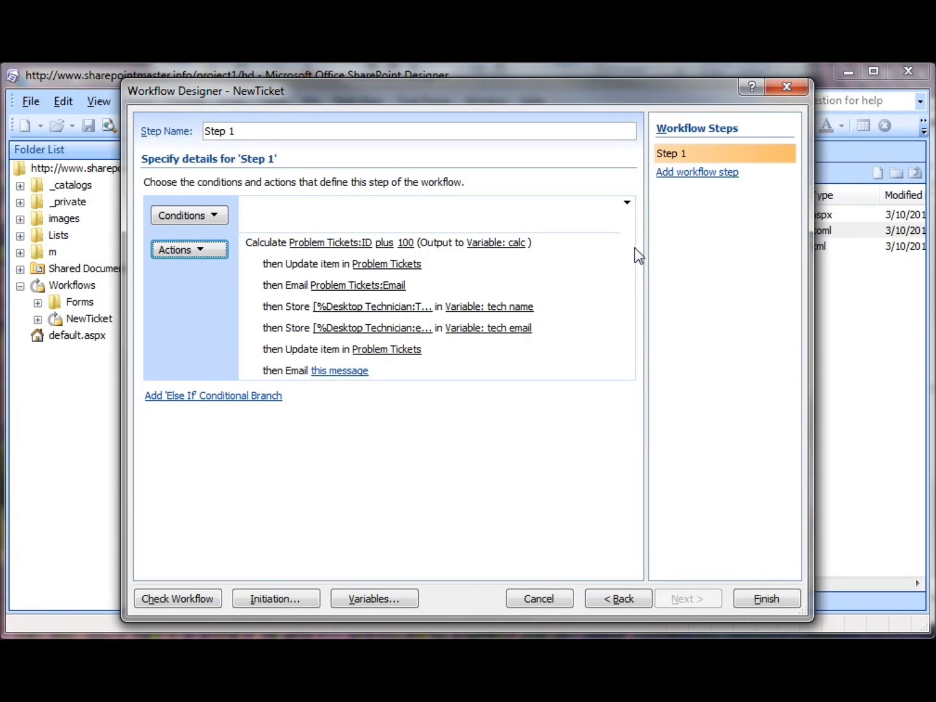
left_click(337, 372)
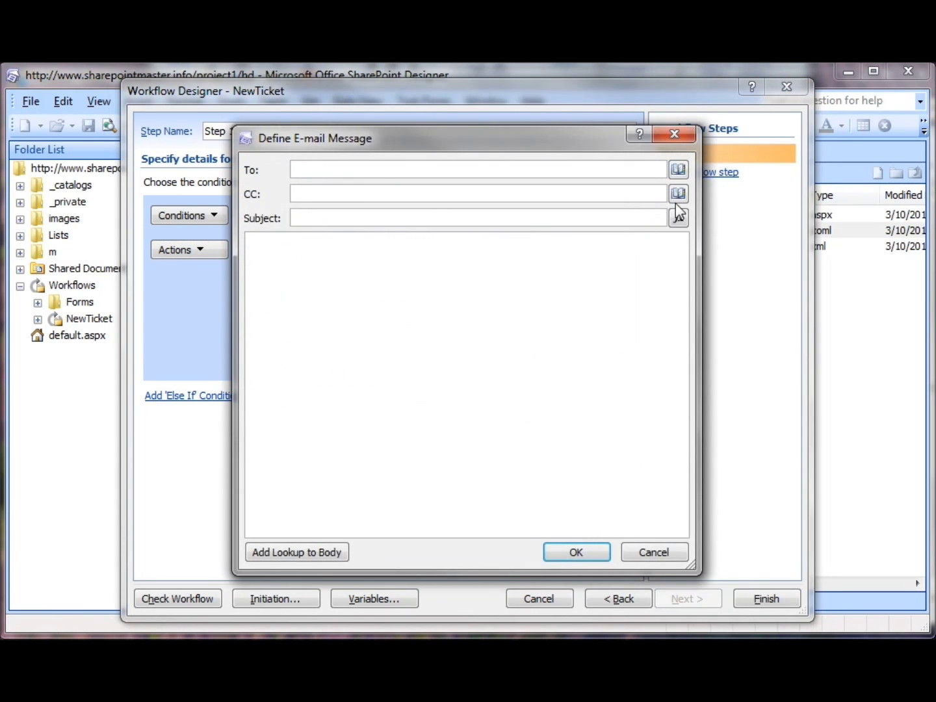
- Set the To recipient to the Workflow Data variable 'tech email'
left_click(678, 171)
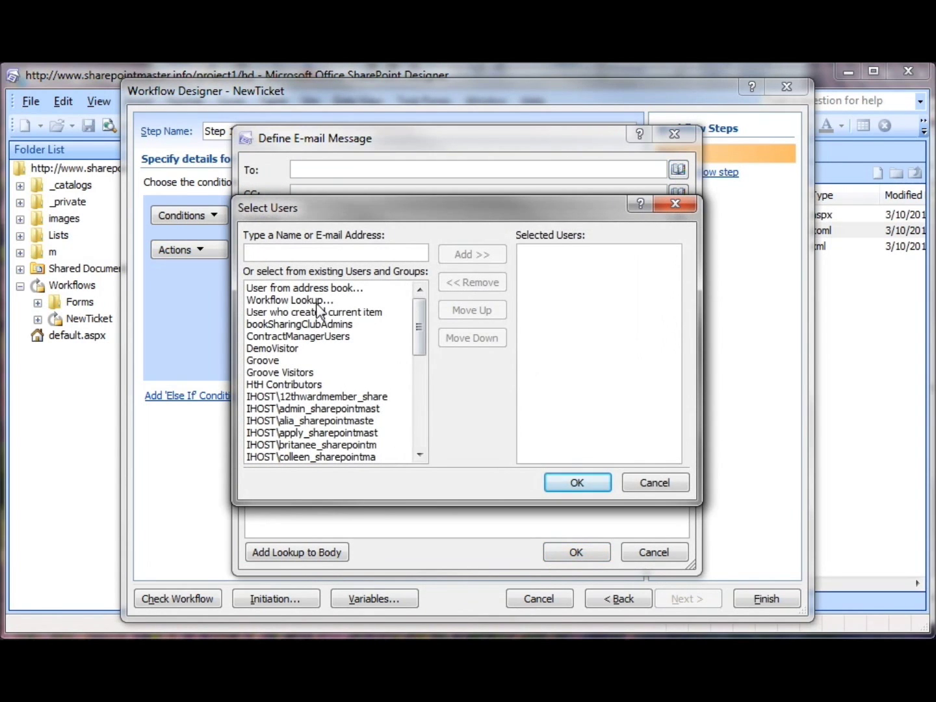
left_click(317, 302)
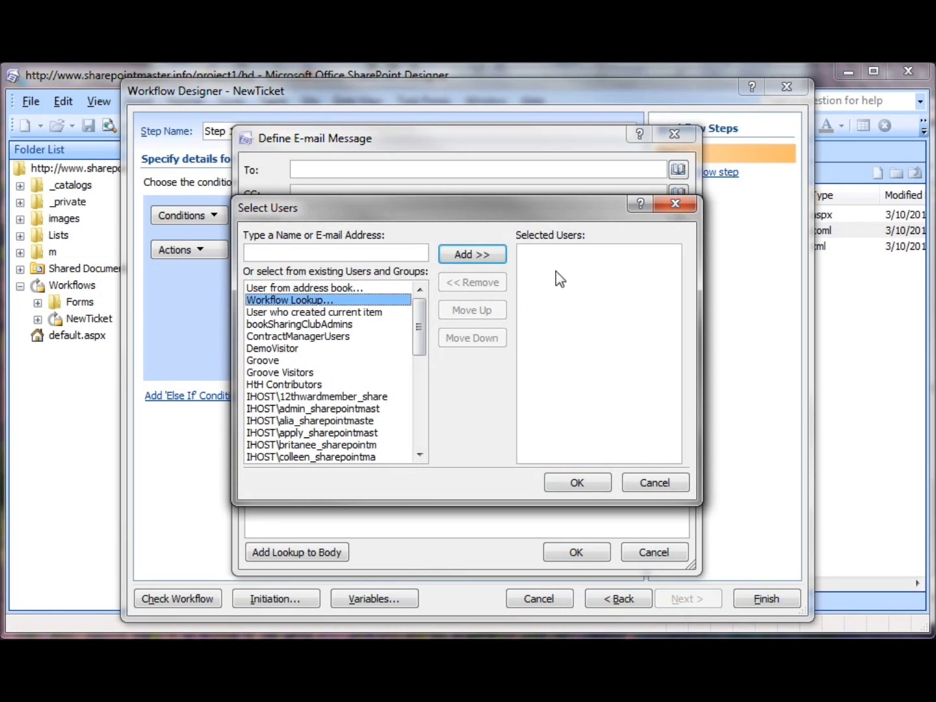
left_click(481, 254)
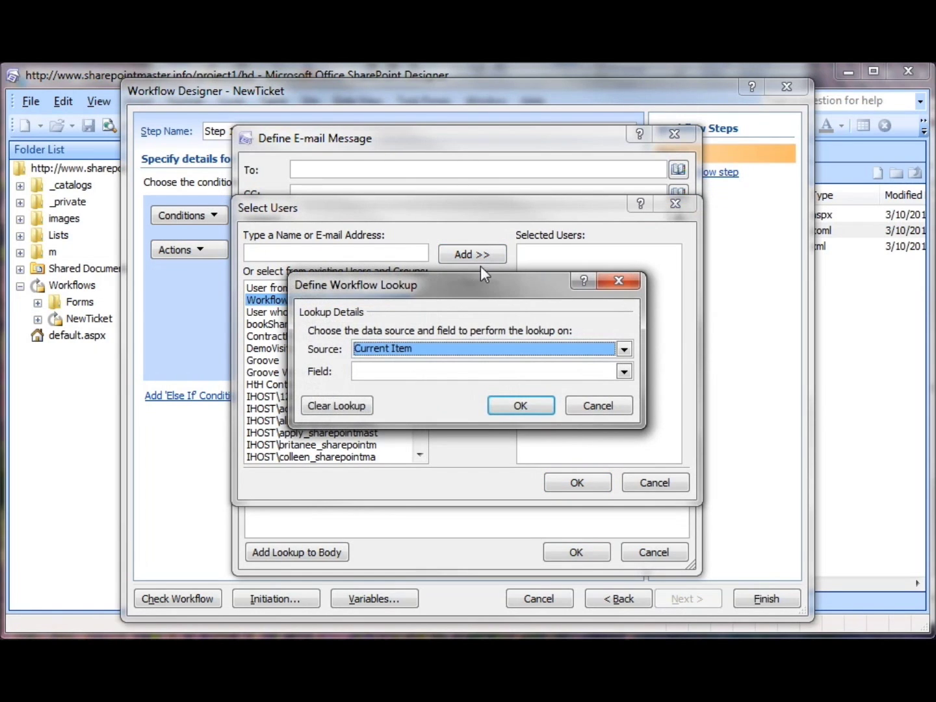
left_click(623, 352)
left_click(565, 379)
left_click(623, 371)
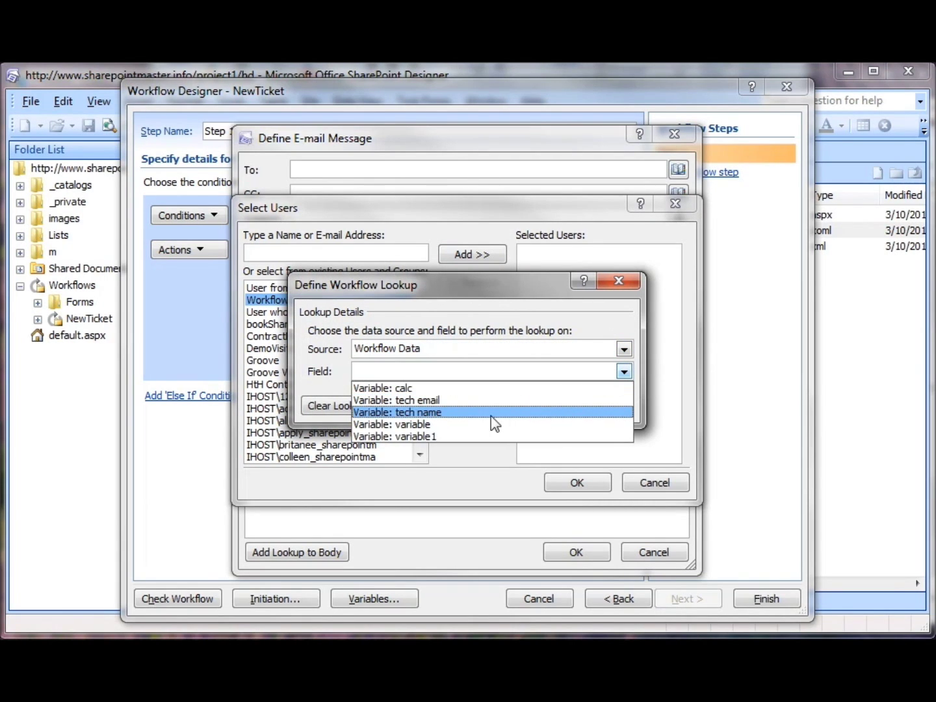
left_click(439, 400)
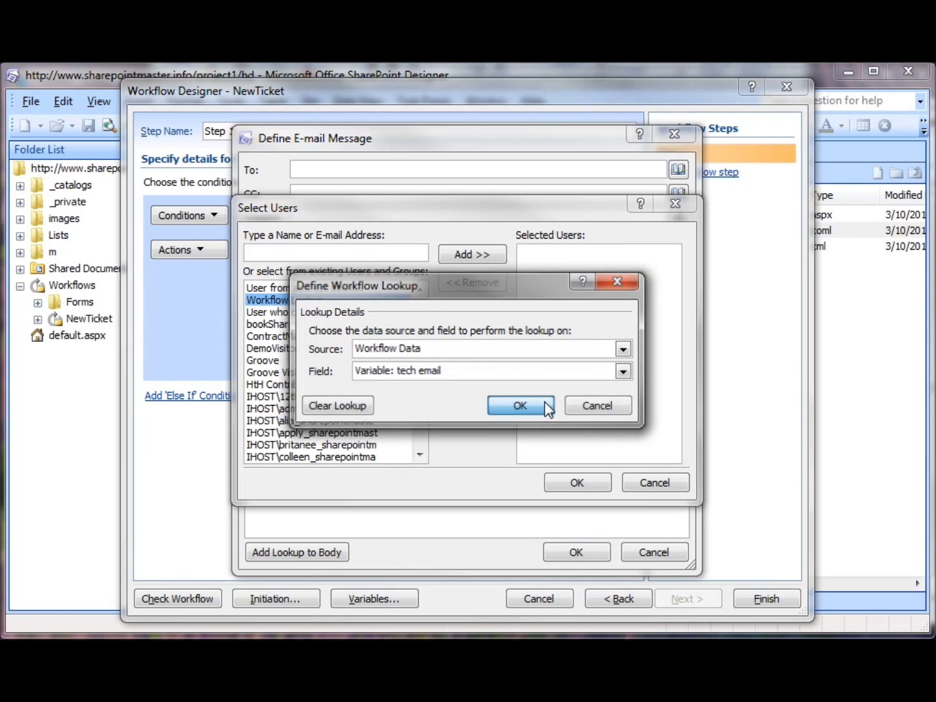
left_click(544, 407)
- Set the email subject to 'You have a new problem ticket'
left_click(582, 481)
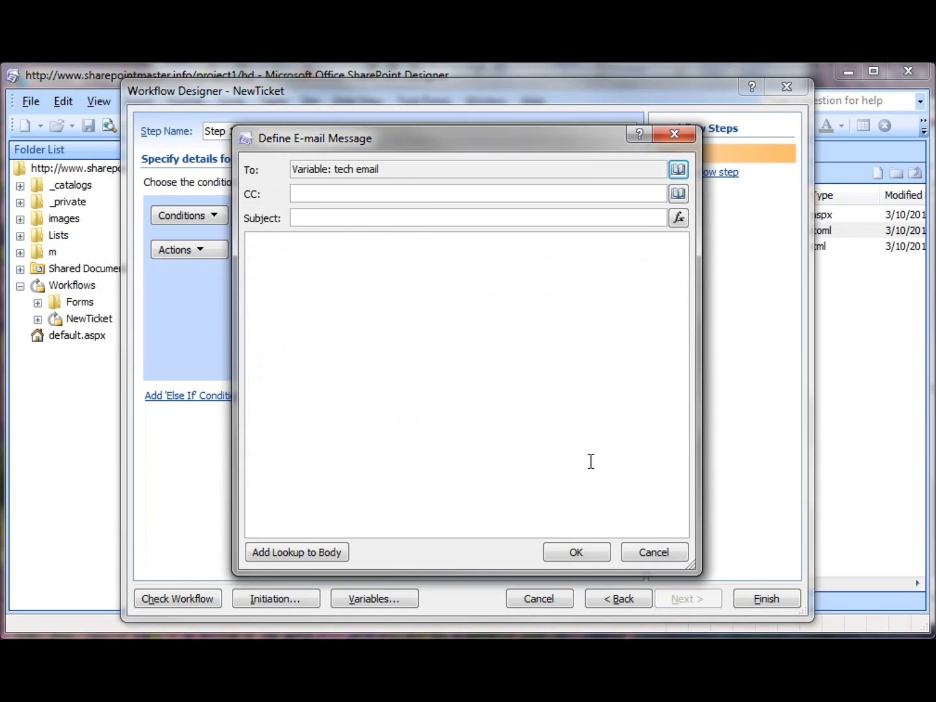
left_click(389, 217)
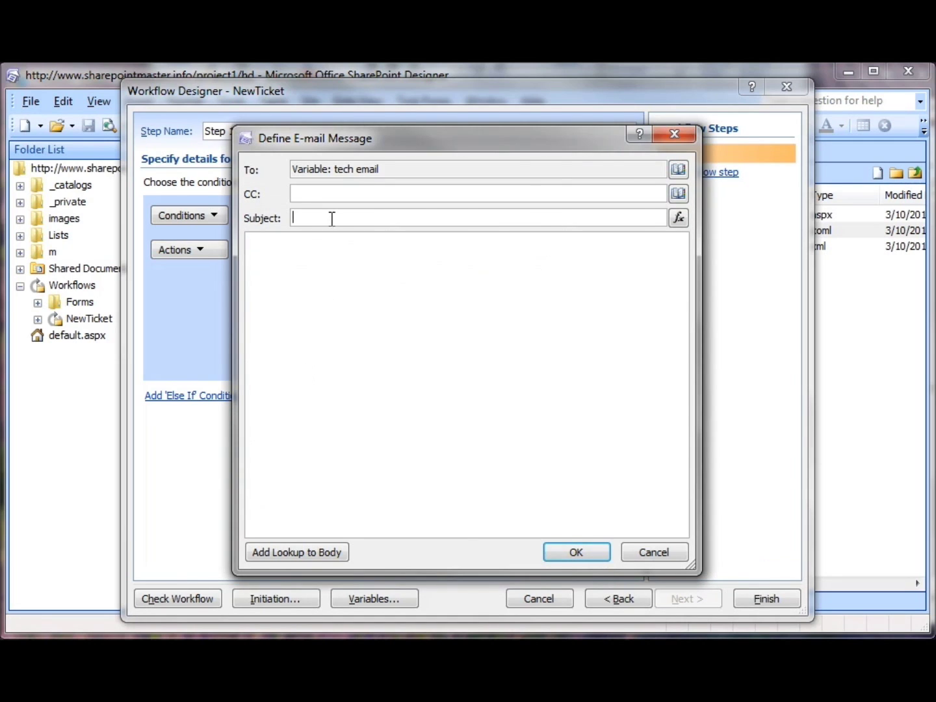
type("You have a new problem ticket")
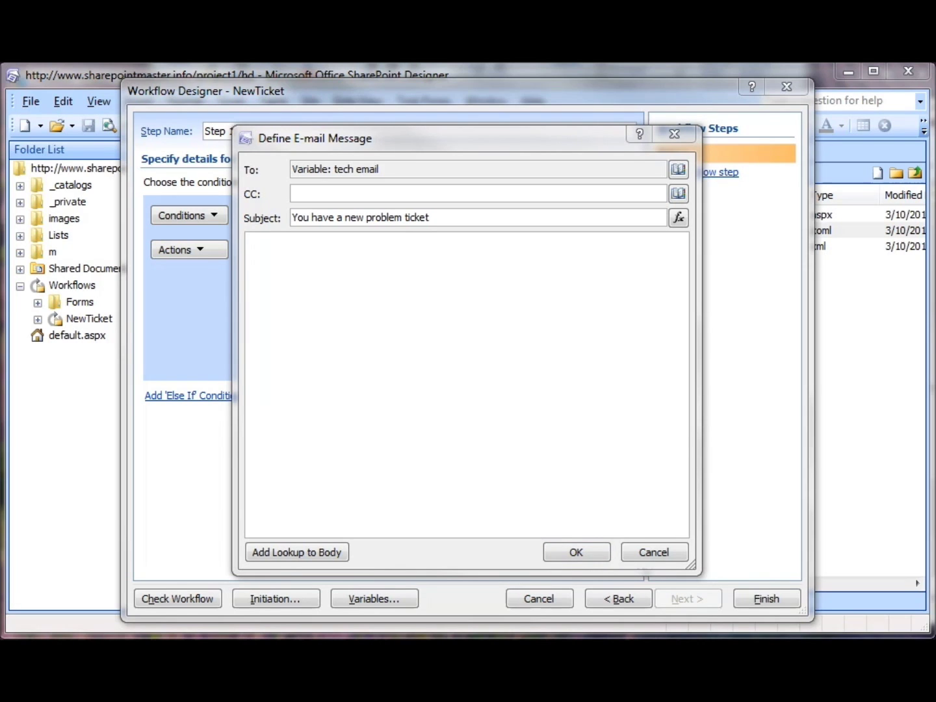
- Paste the ticket-details template into the body, add a blank line after the intro, and save the message
left_click(371, 301)
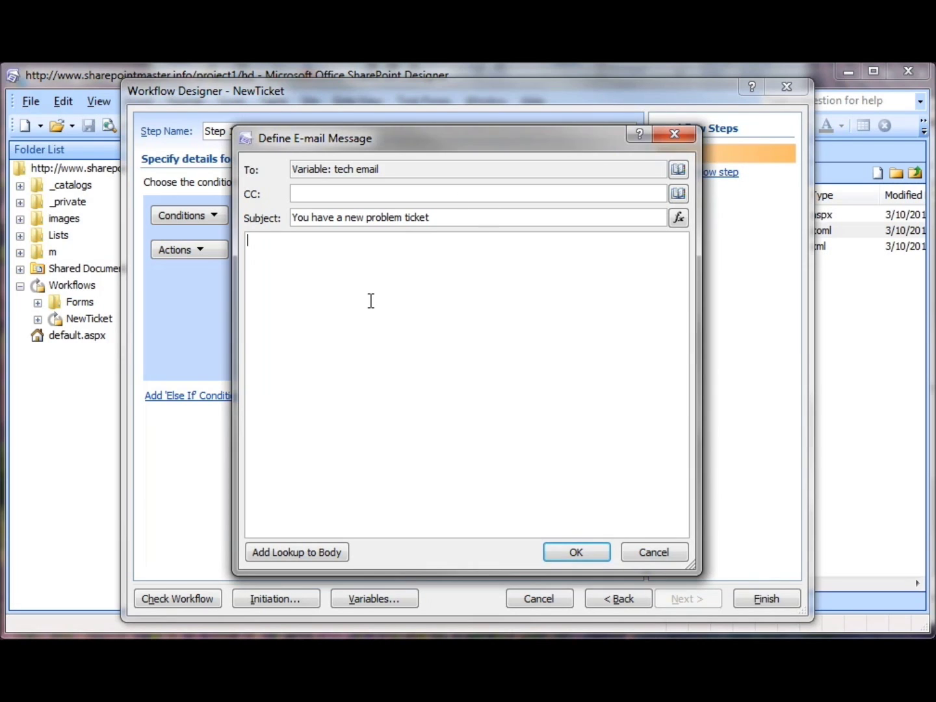
type("You have a new problem ticket. The details are as follows: ticket number: user: phone number: e-mail: cube: building: problem description:")
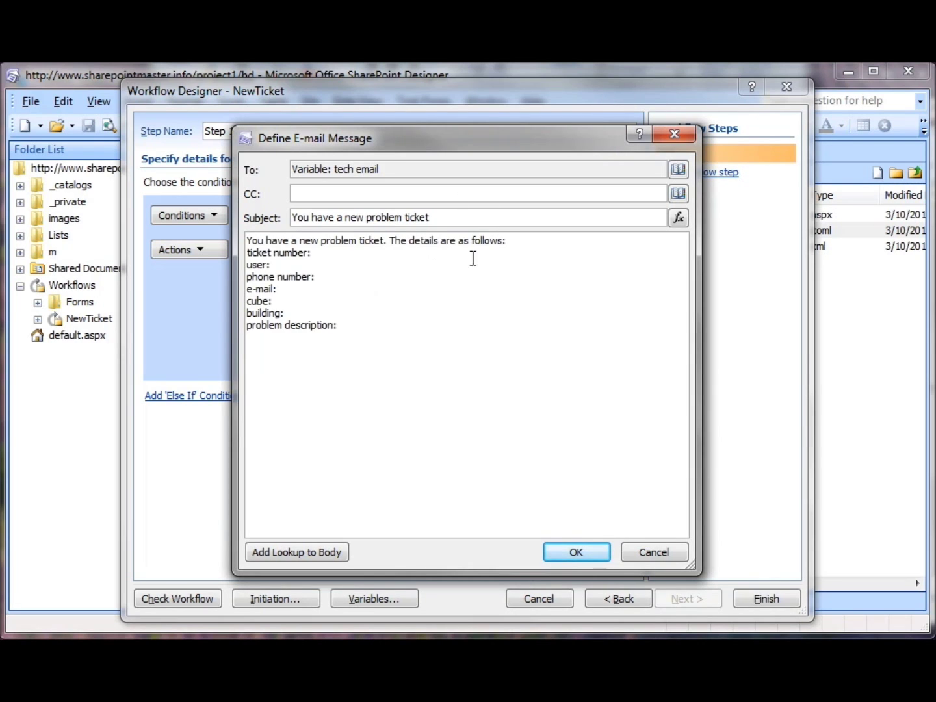
left_click(511, 239)
key("Return")
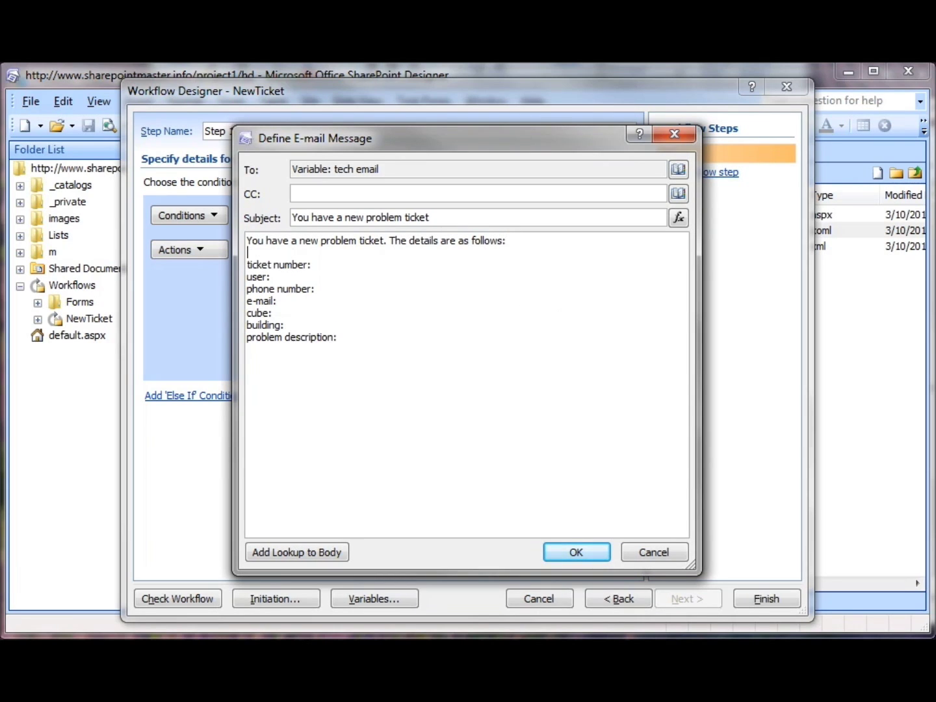
left_click(331, 262)
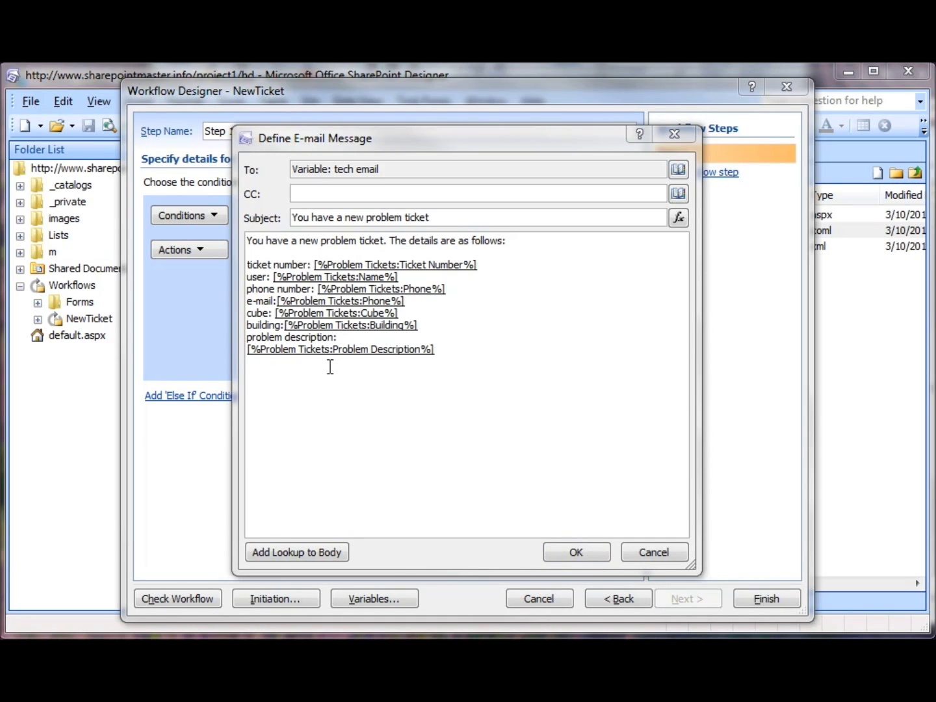
left_click(577, 554)
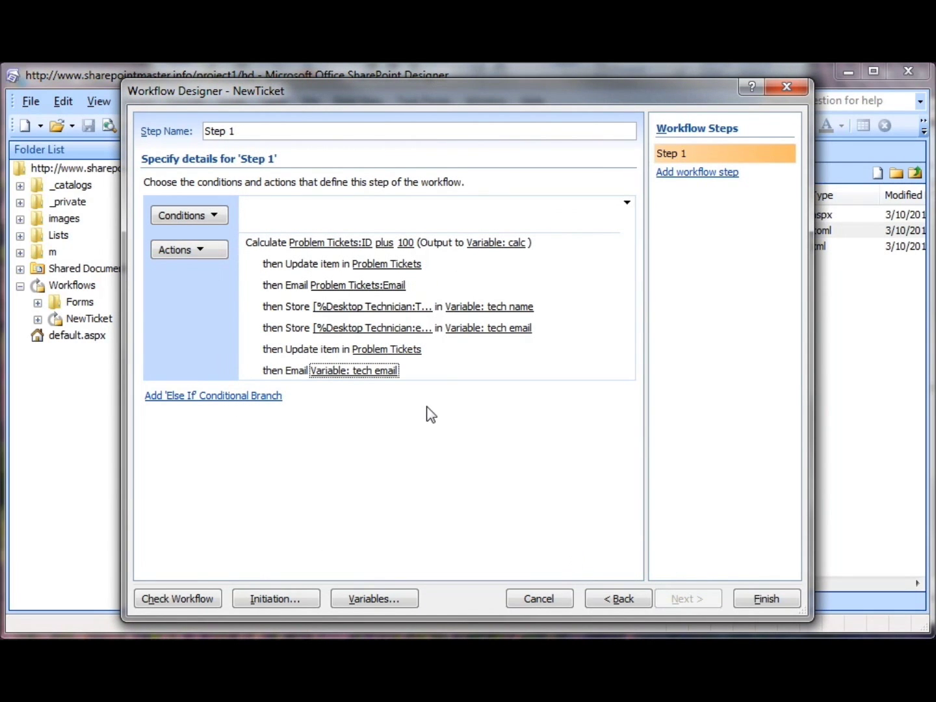
- Check NewTicket for errors, save it with Finish, and switch to Internet Explorer
left_click(192, 601)
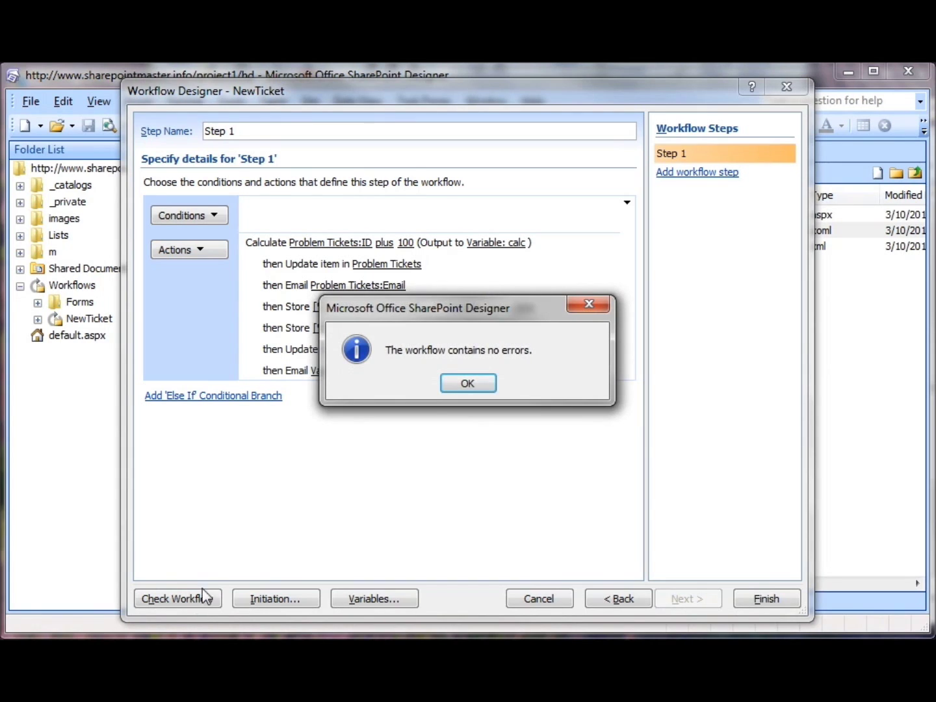
left_click(465, 384)
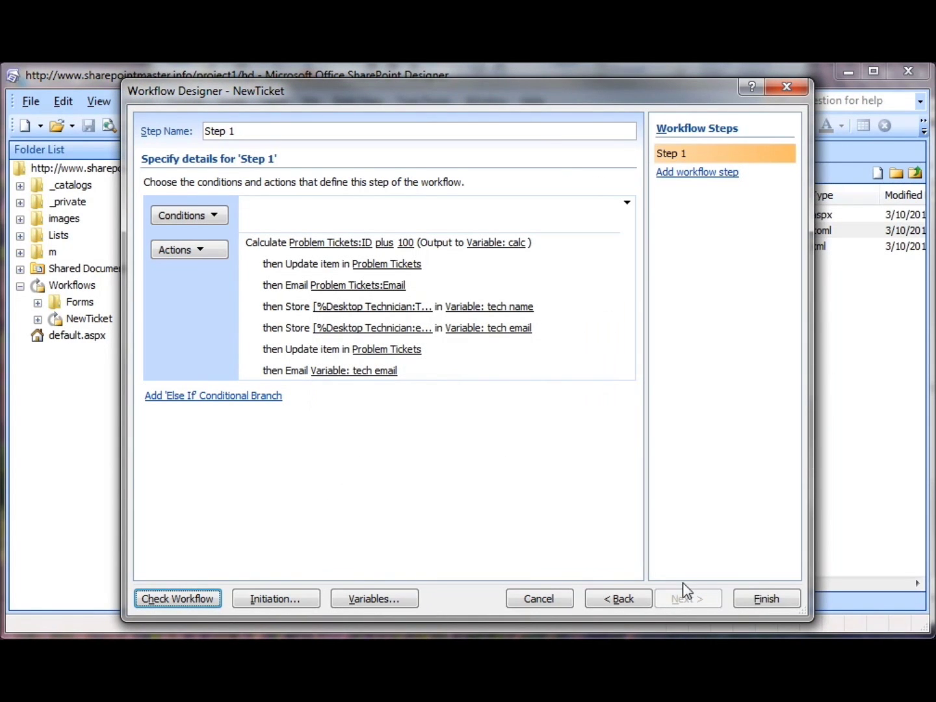
left_click(756, 600)
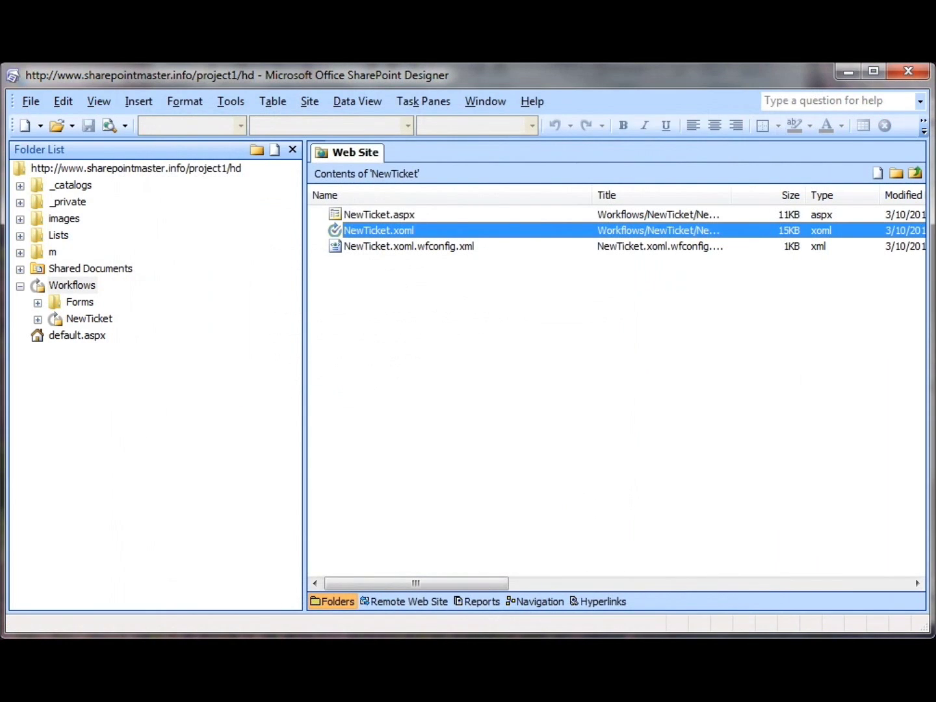
key("alt+Tab")
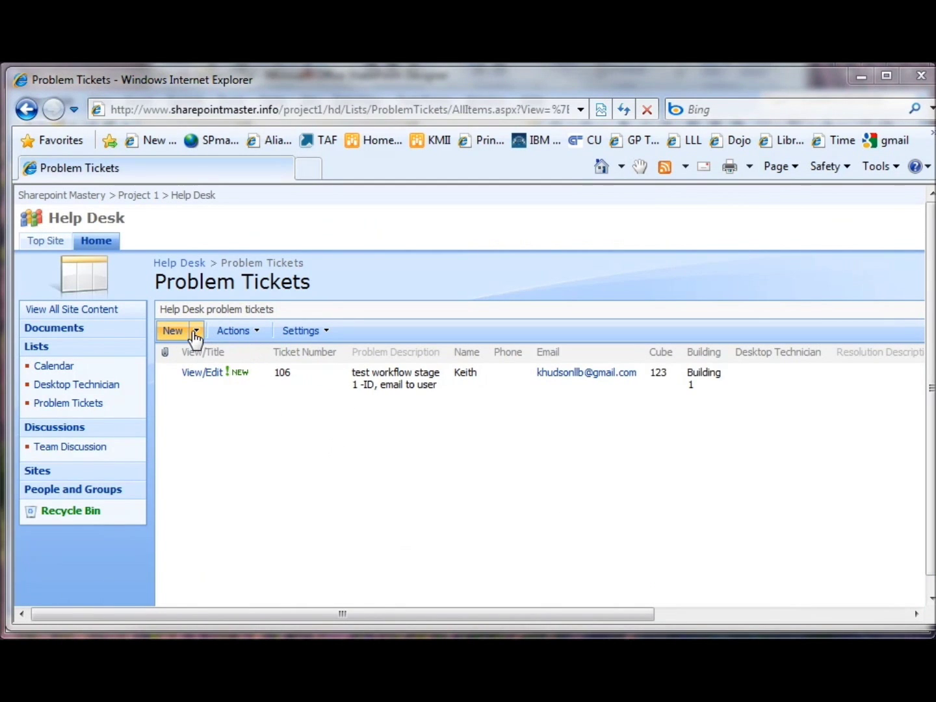
- Look over the Desktop Technician list entries, then open the Problem Tickets list
left_click(84, 385)
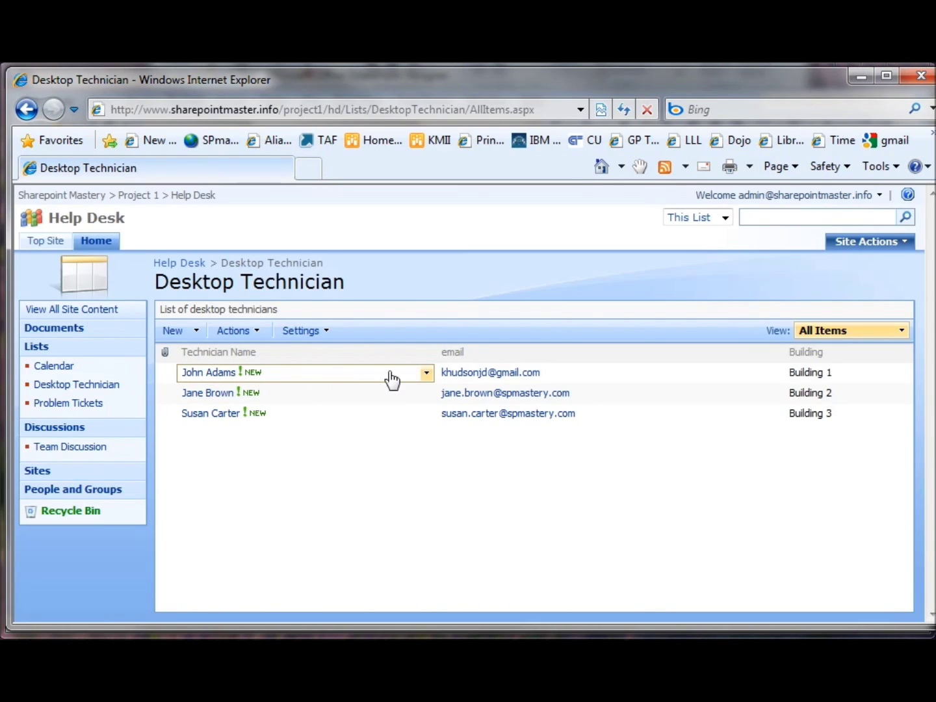
left_click(426, 375)
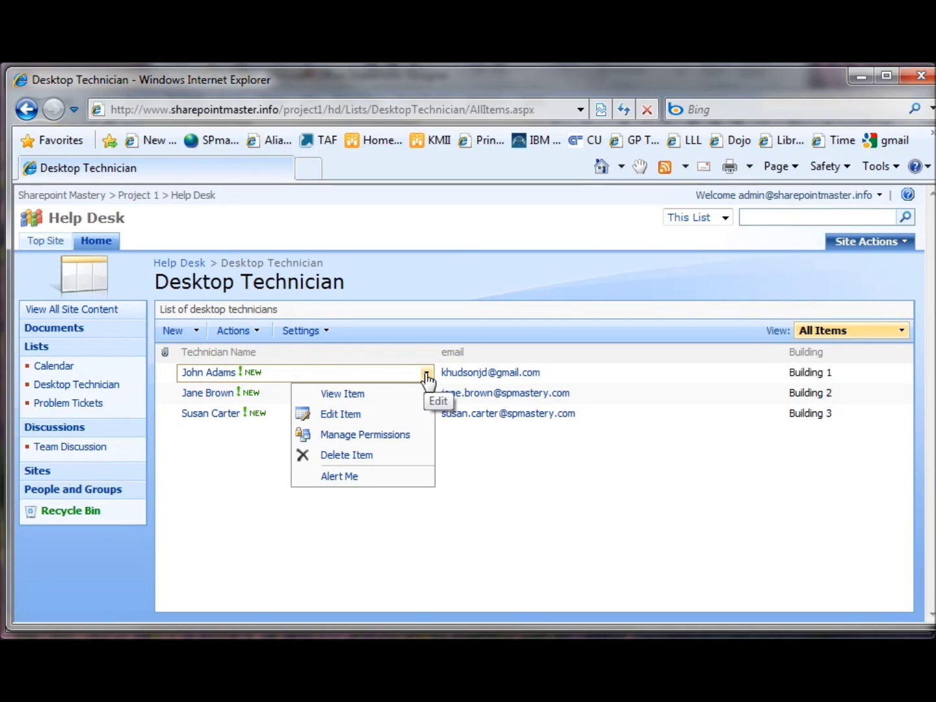
left_click(485, 378)
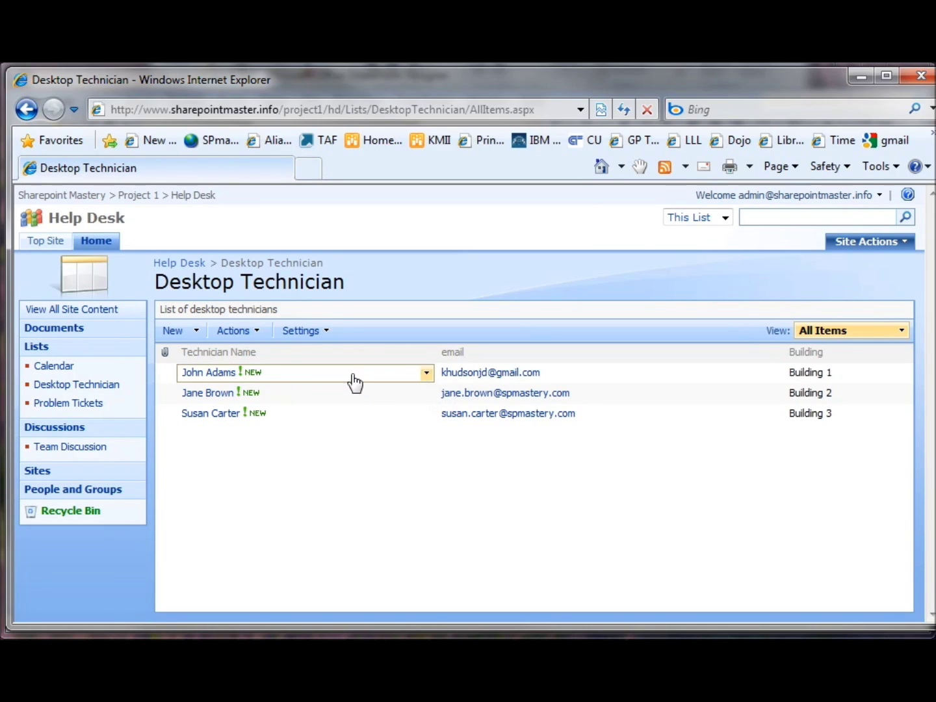
left_click(59, 405)
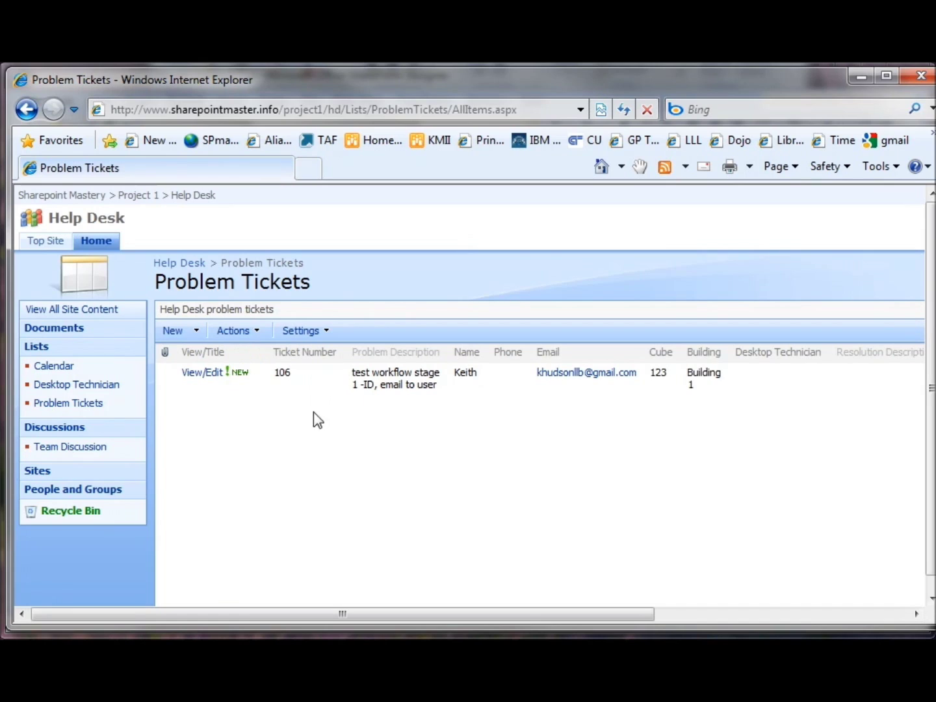
mouse_move(241, 383)
- Create a ticket described 'test desktop tech email' with Building set to Building 1, and save it
left_click(181, 331)
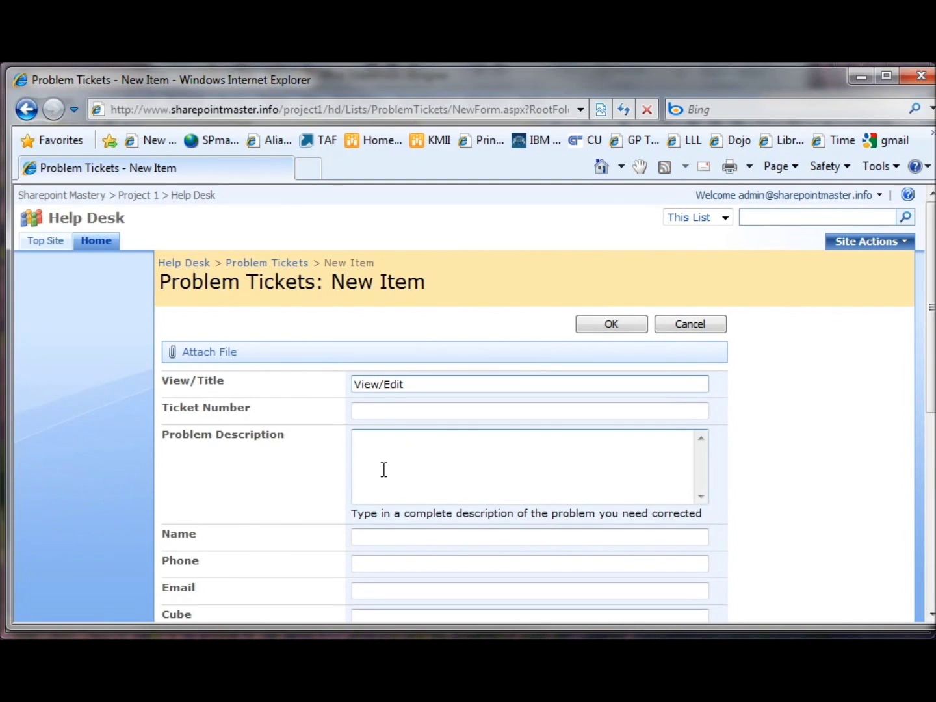
left_click(383, 469)
type("t")
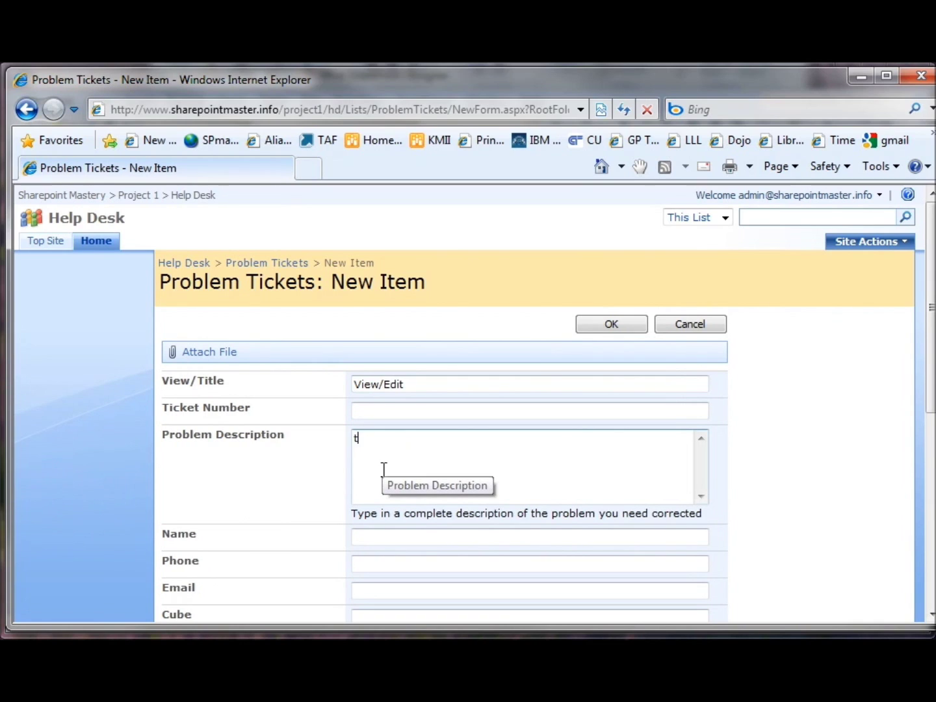
type("est desk")
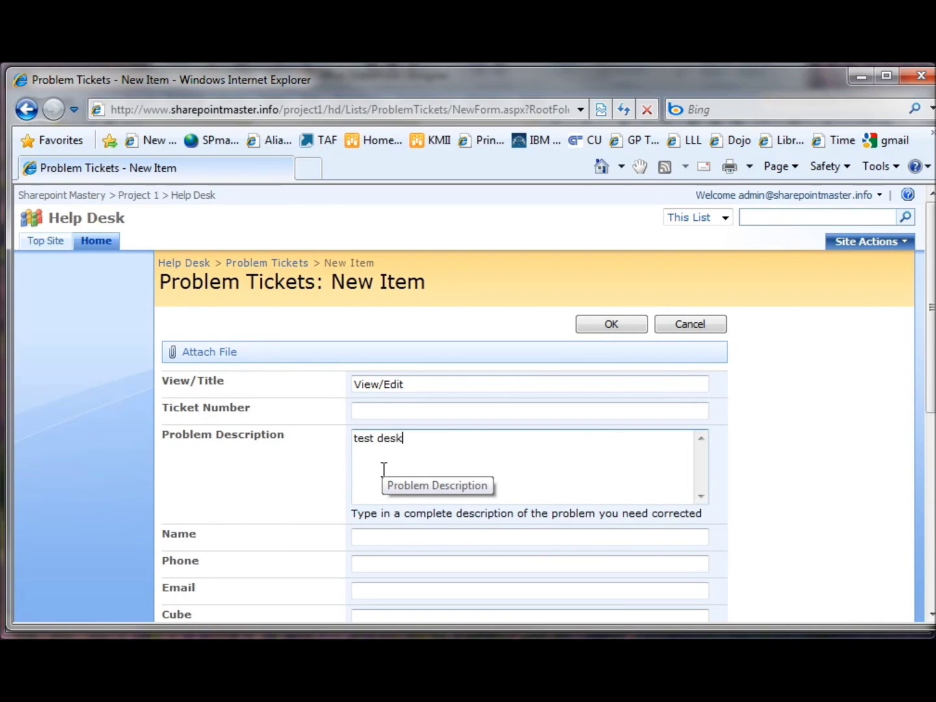
type("top tech email")
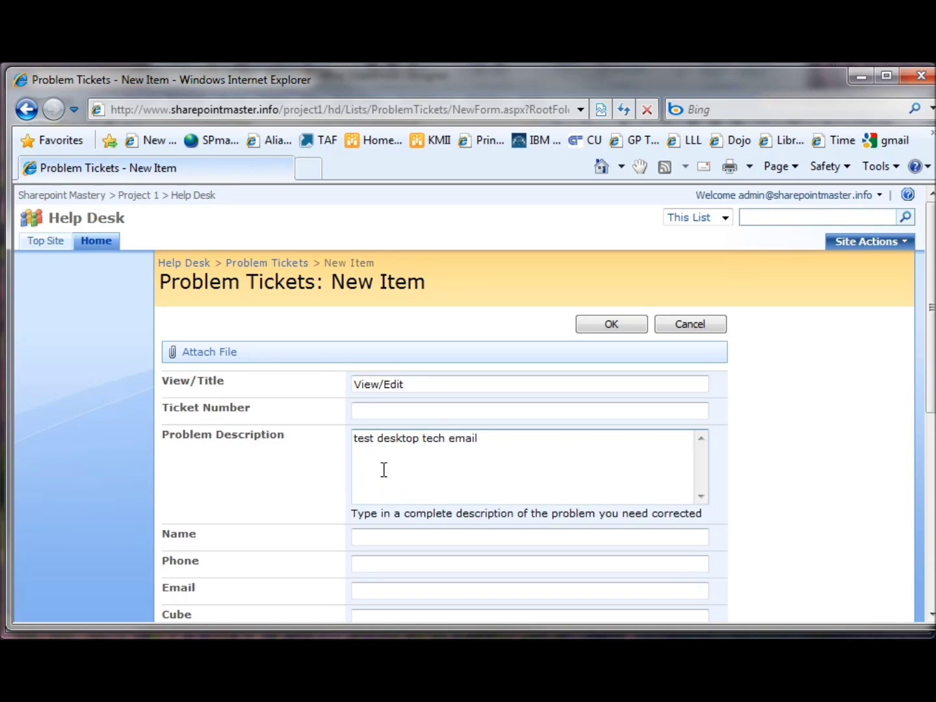
scroll(389, 508, "down", 4)
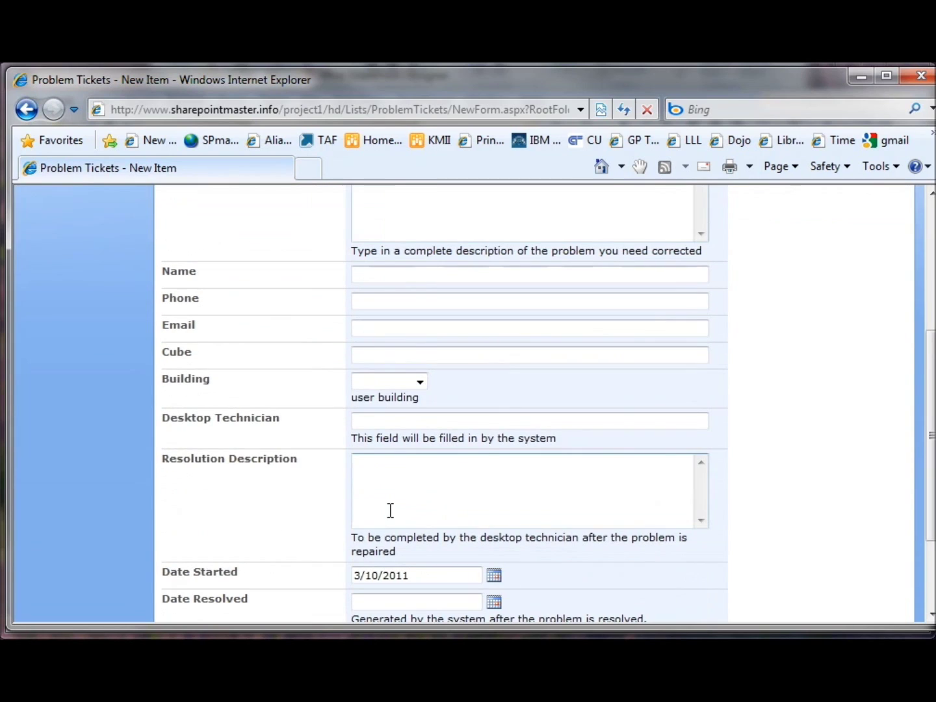
left_click(399, 325)
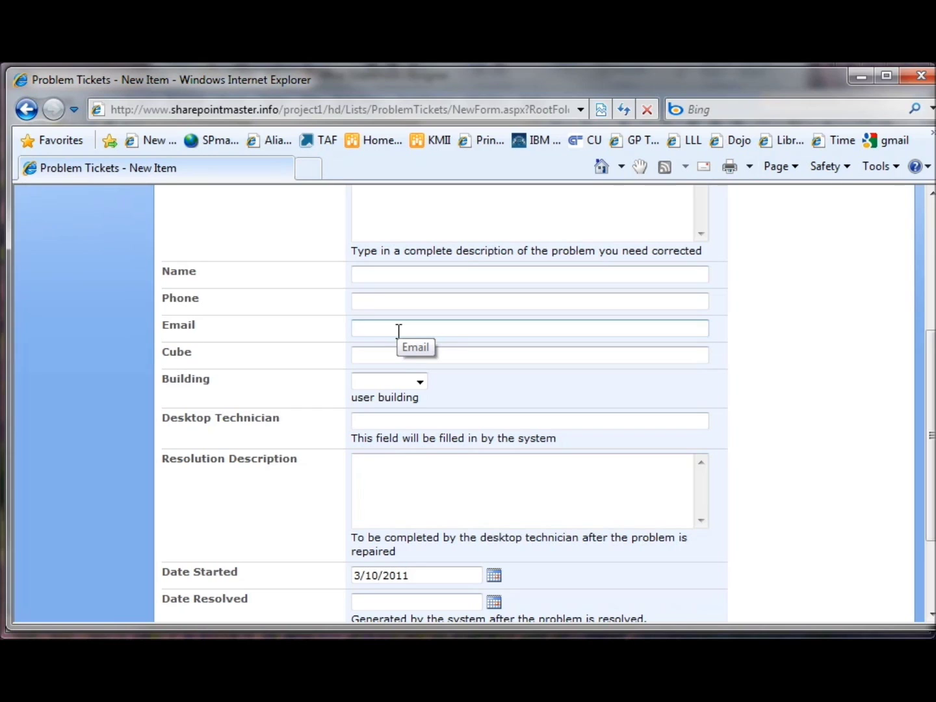
scroll(449, 344, "down", 2)
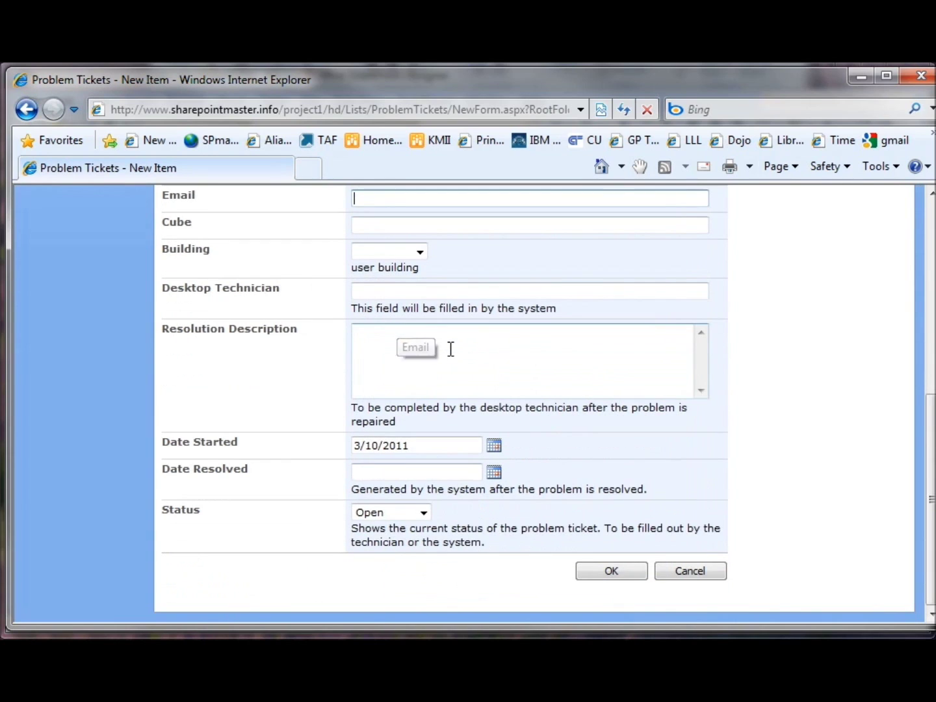
left_click(421, 253)
left_click(410, 280)
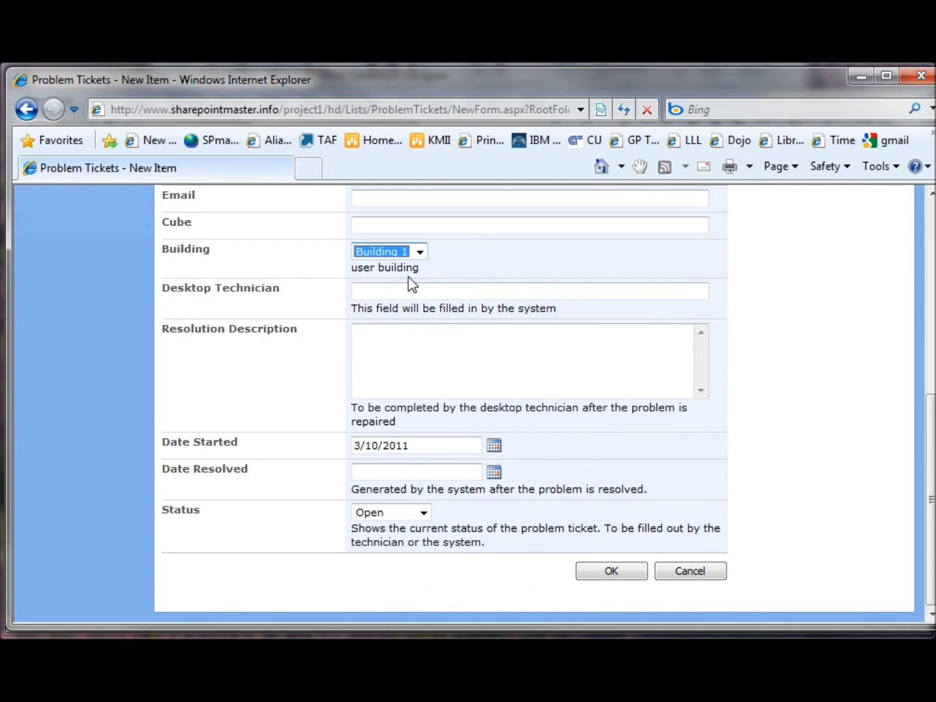
left_click(621, 573)
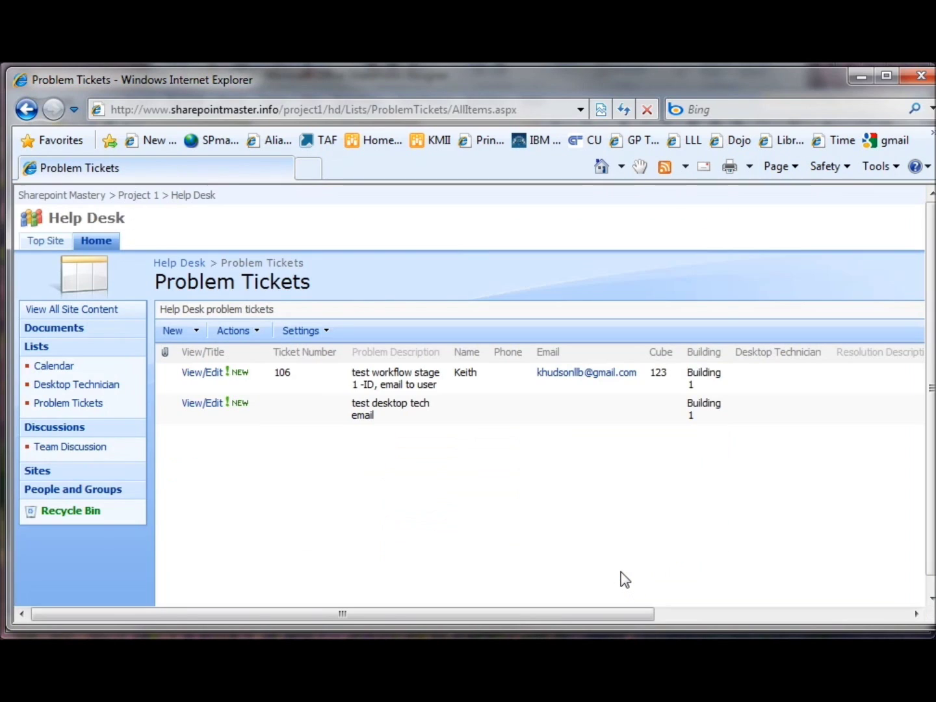
left_click(837, 613)
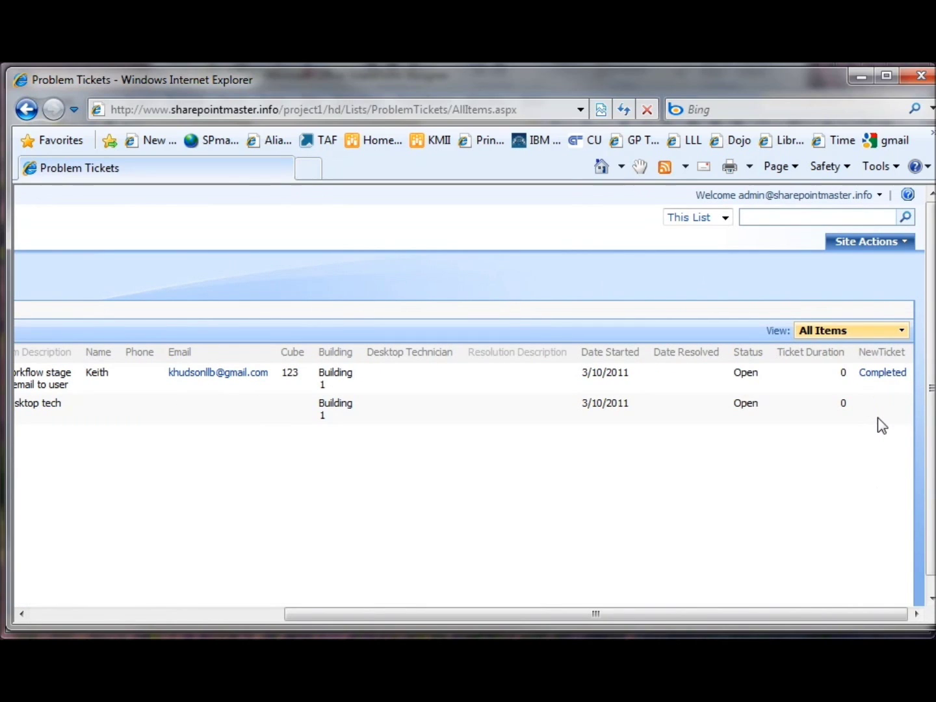
left_click(623, 109)
left_click(169, 616)
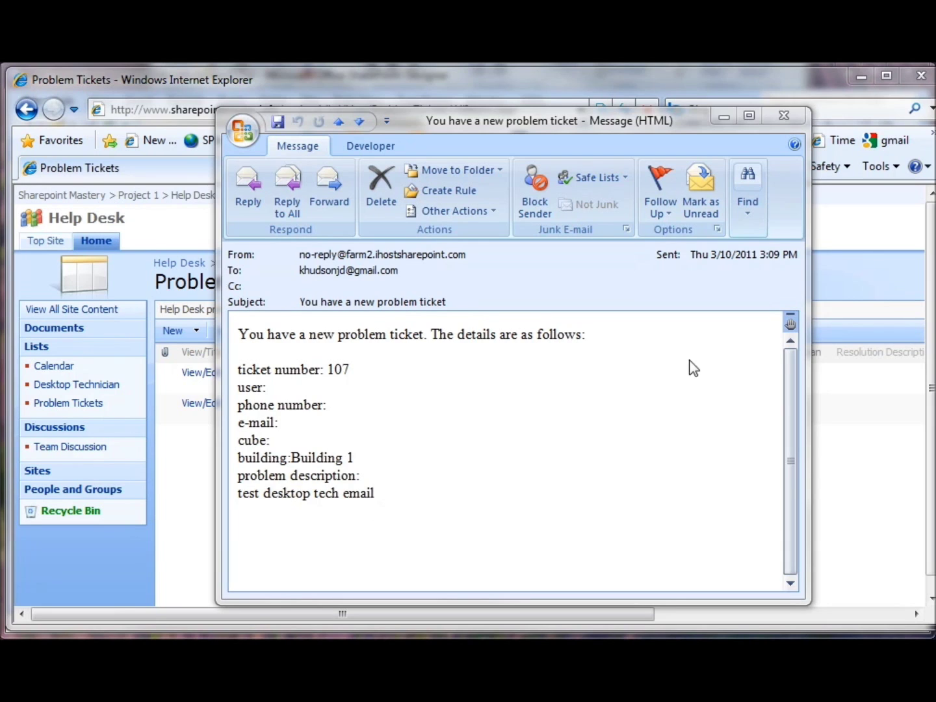
- Close the 'You have a new problem ticket' email for ticket 107
left_click(785, 116)
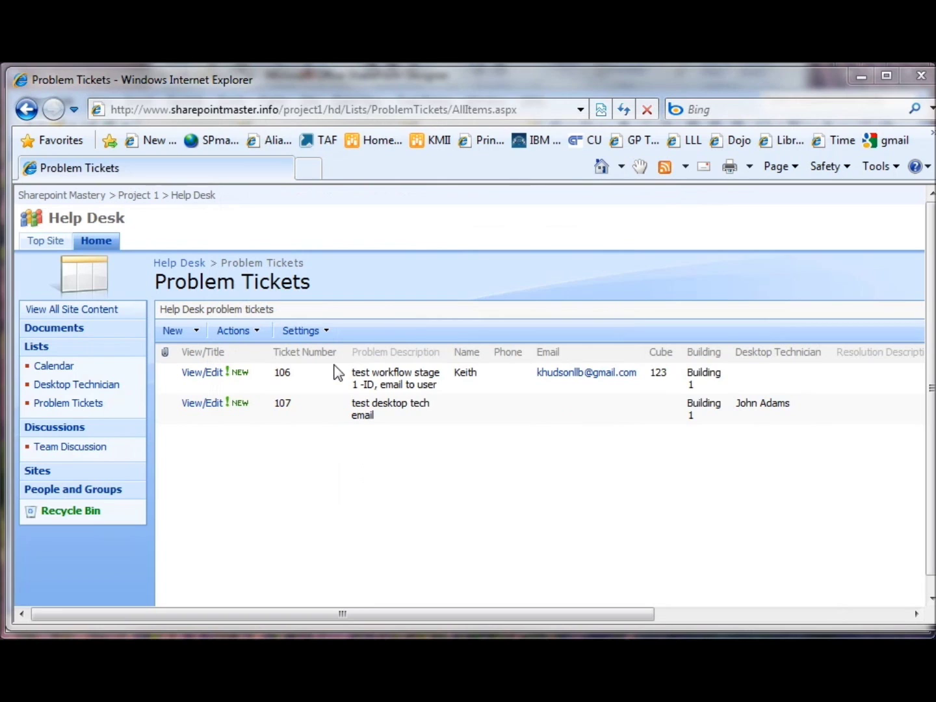
- In the Problem Tickets list settings, set Problem Description to require information
left_click(307, 333)
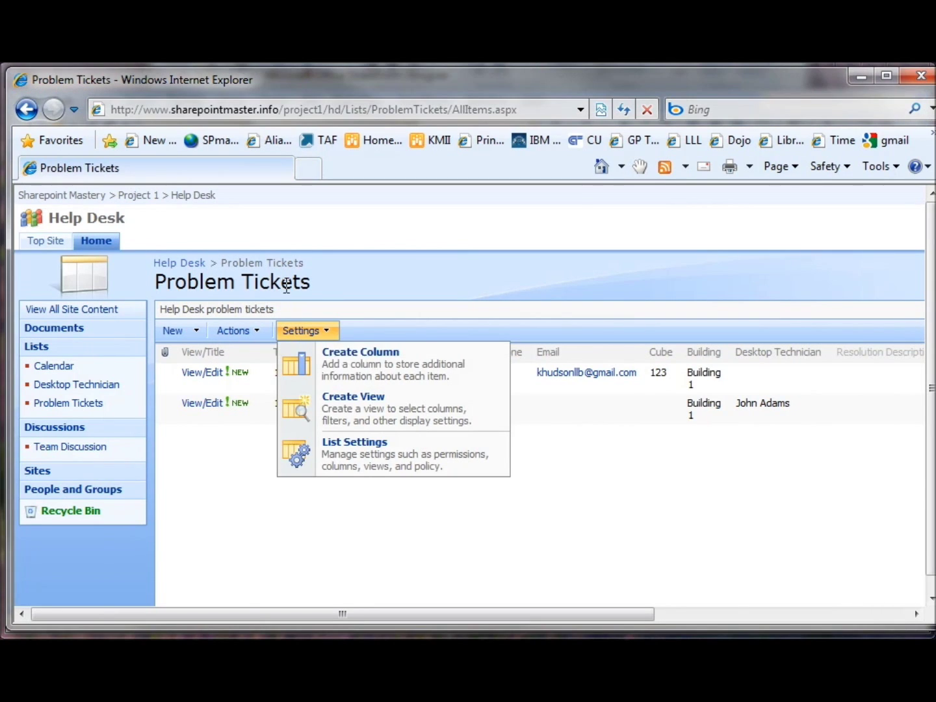
left_click(374, 461)
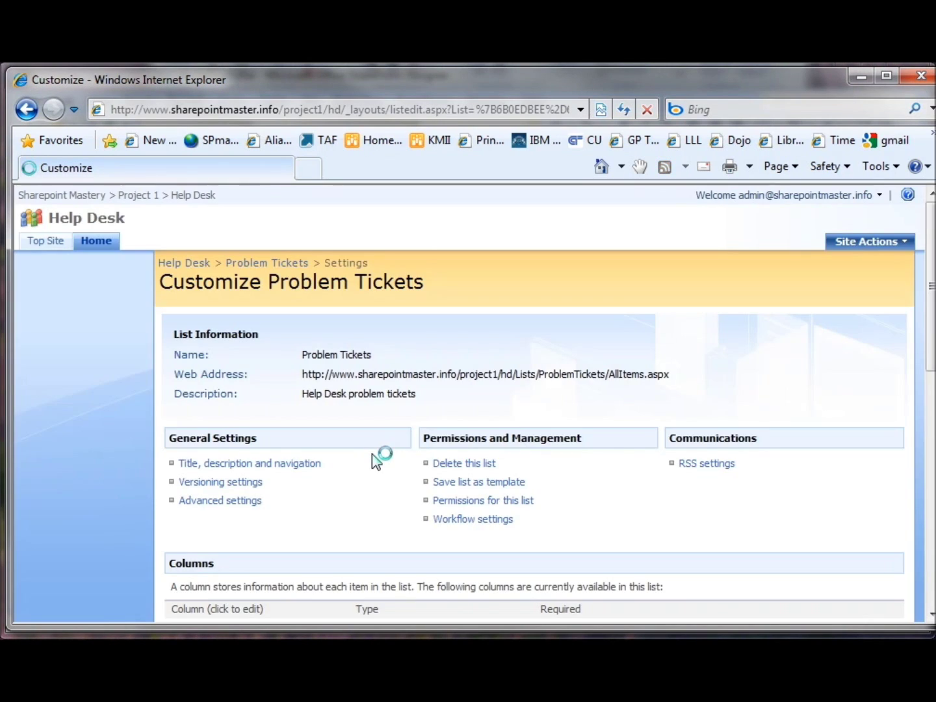
scroll(589, 478, "down", 5)
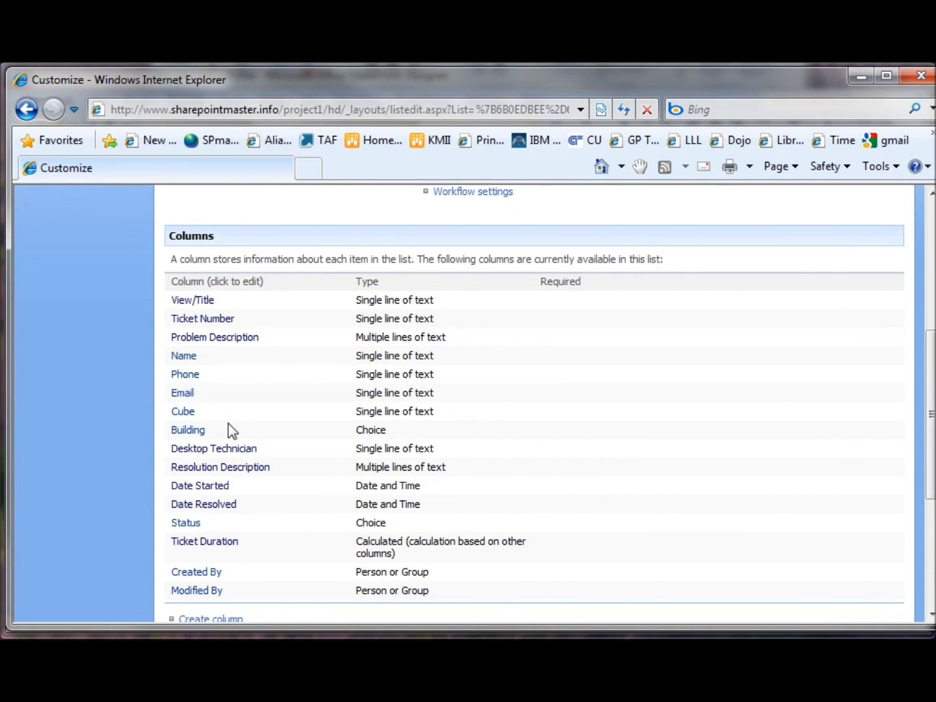
left_click(213, 337)
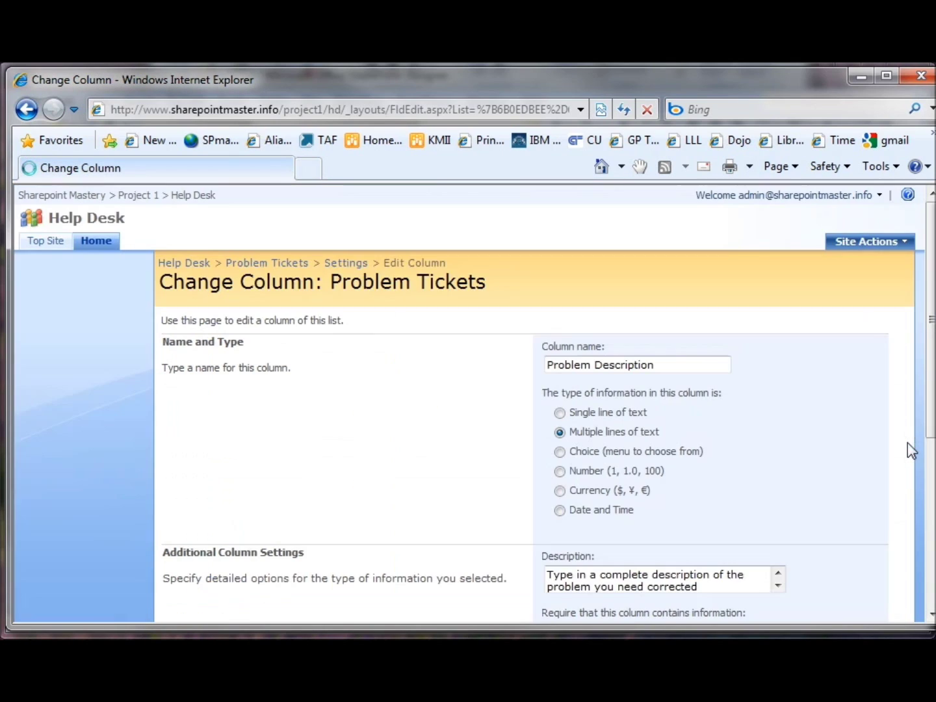
scroll(865, 449, "down", 4)
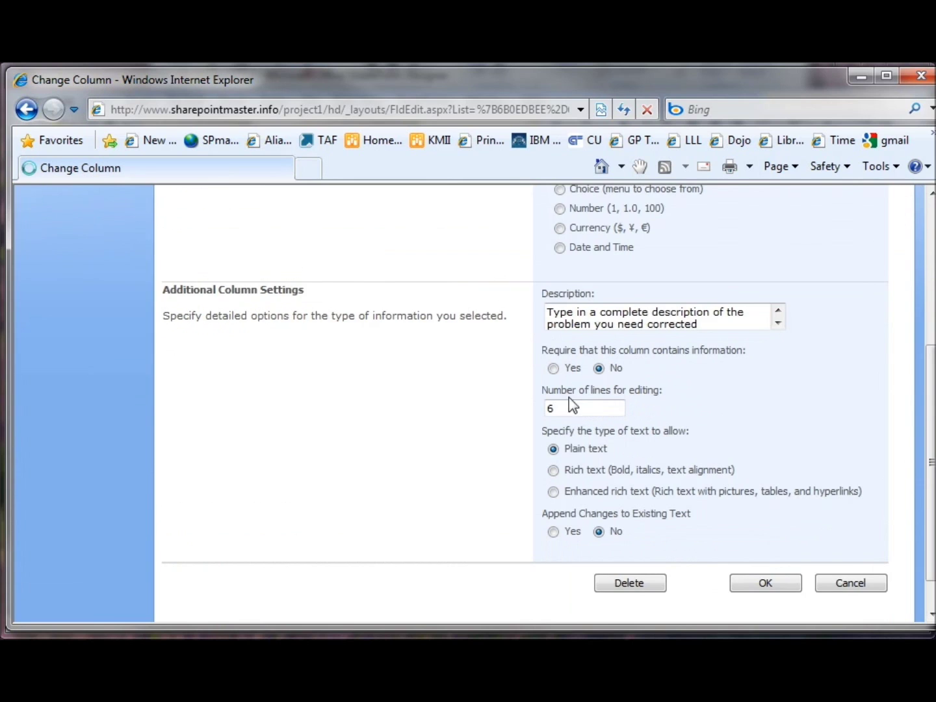
scroll(569, 397, "up", 2)
left_click(554, 462)
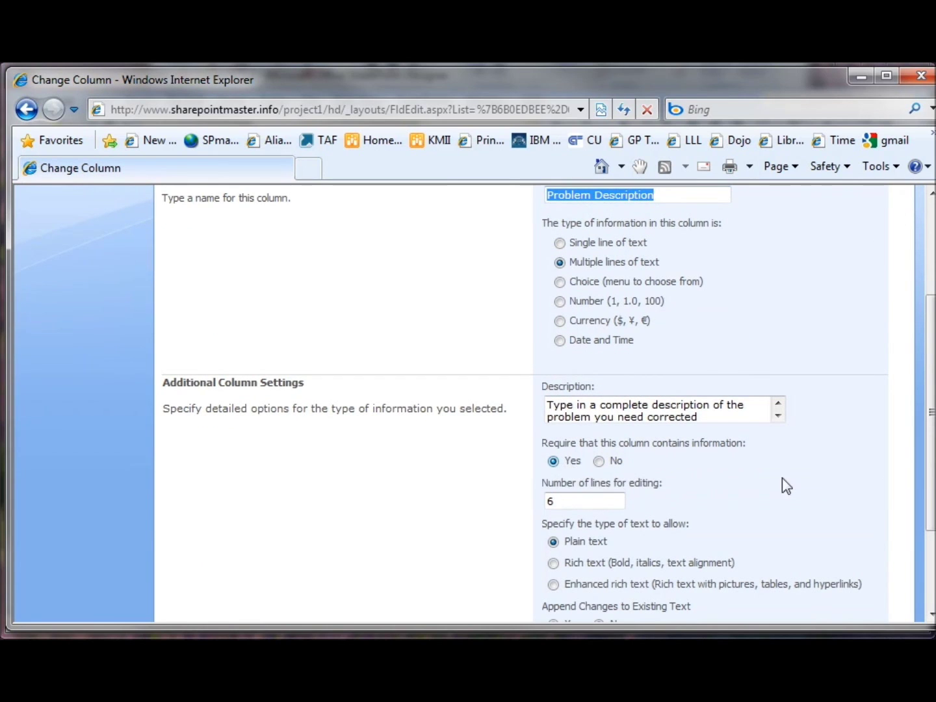
scroll(783, 487, "down", 3)
left_click(764, 539)
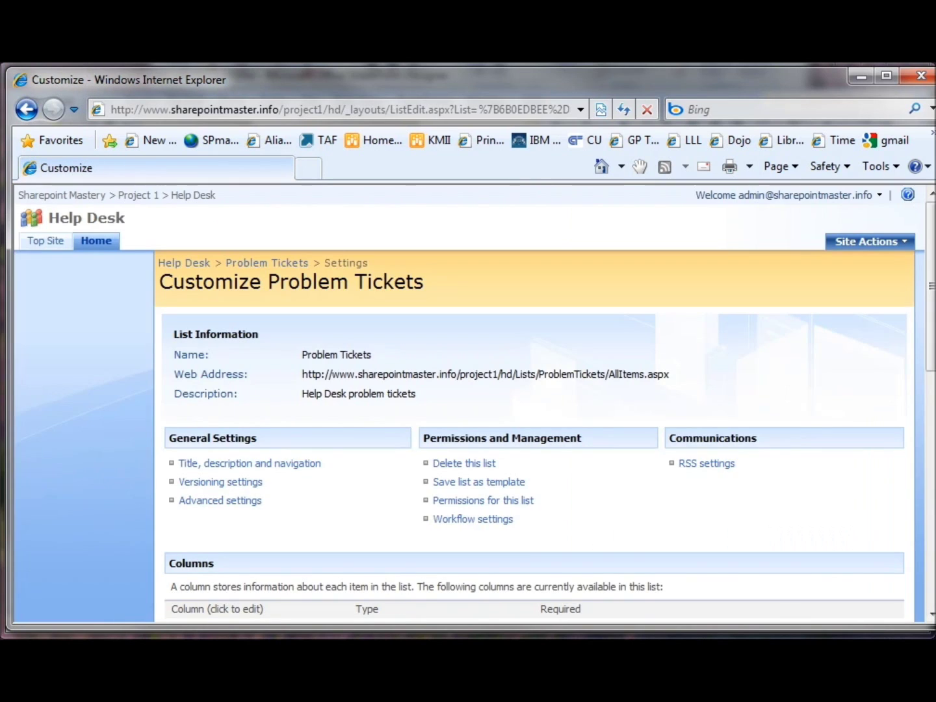
scroll(871, 504, "down", 5)
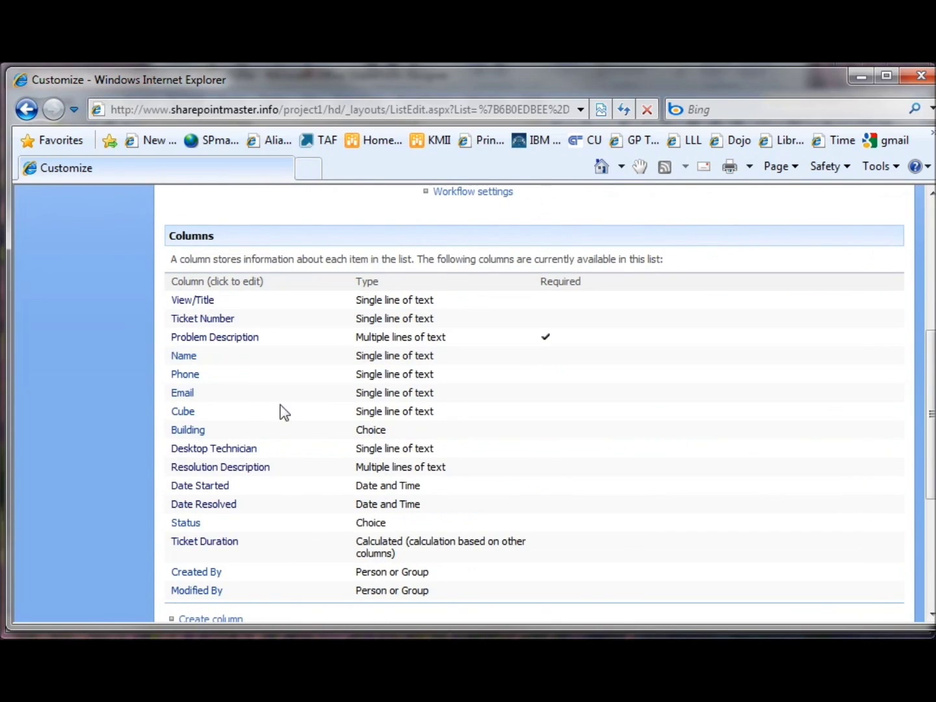
- Set the Name column to require information and save the change
left_click(190, 359)
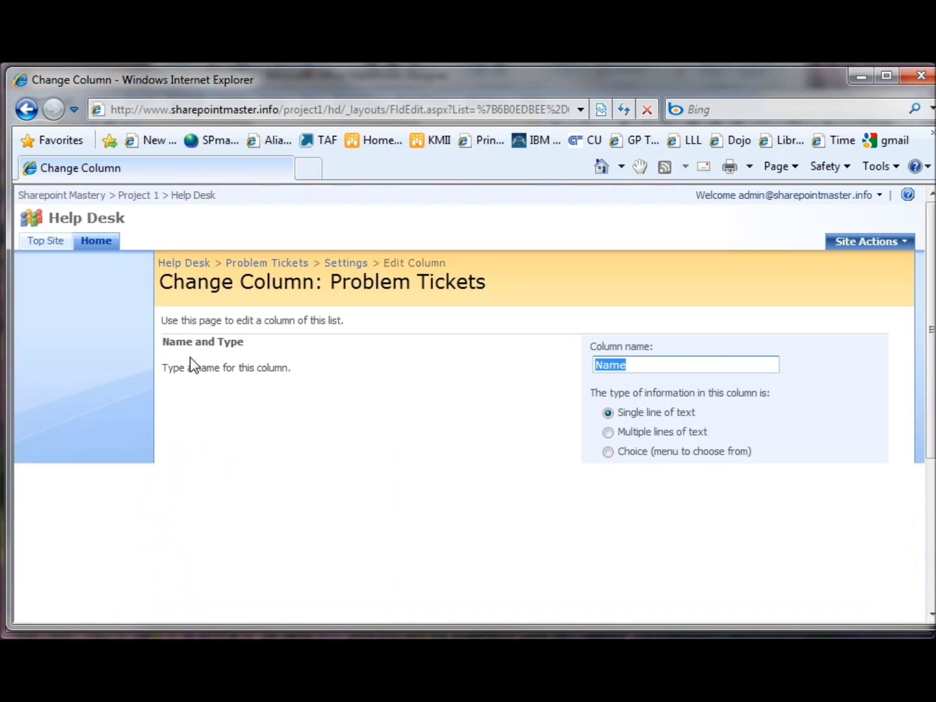
scroll(802, 478, "down", 4)
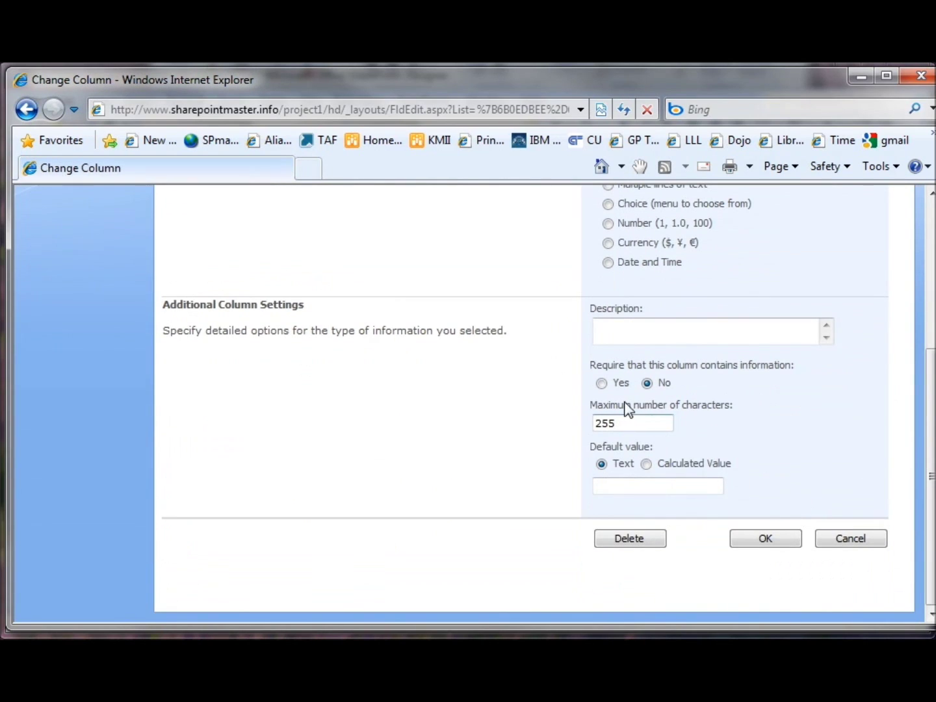
left_click(601, 384)
left_click(765, 540)
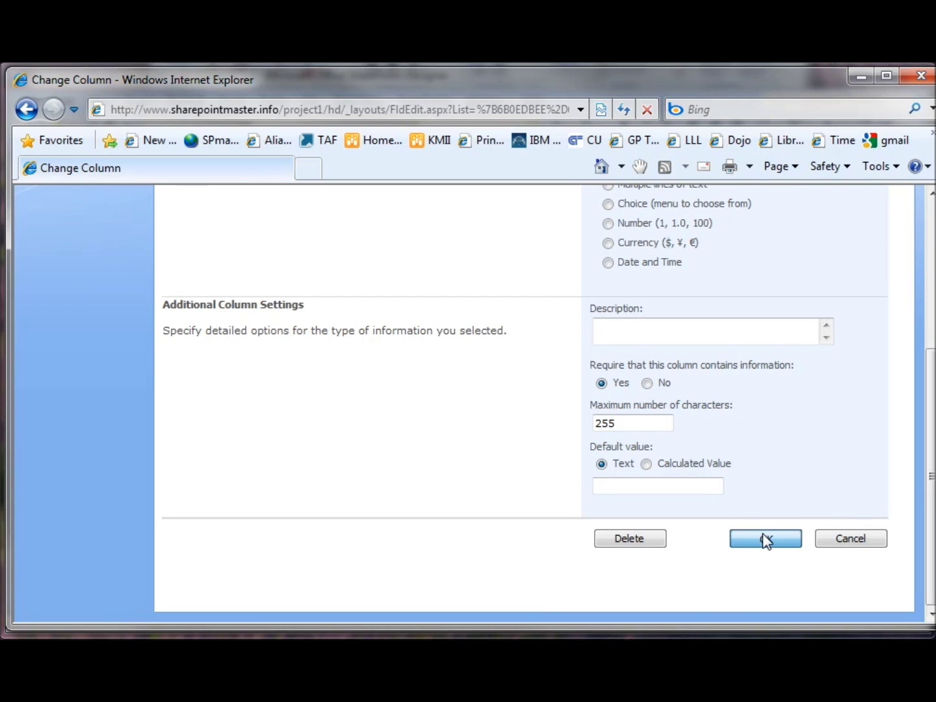